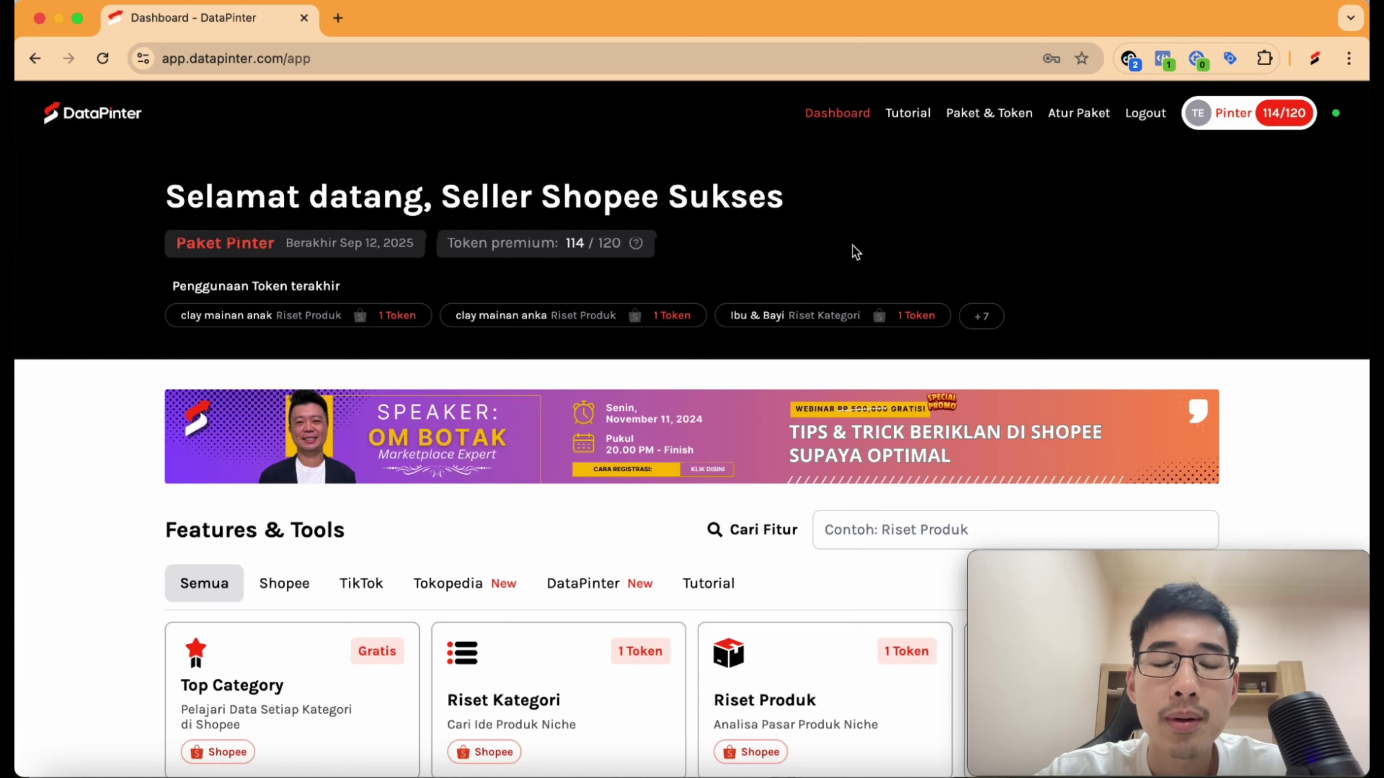
Step: Open the Riset Kategori tool for Shopee and check the ranking options, keeping Terlaris
scroll(723, 489, down, 5)
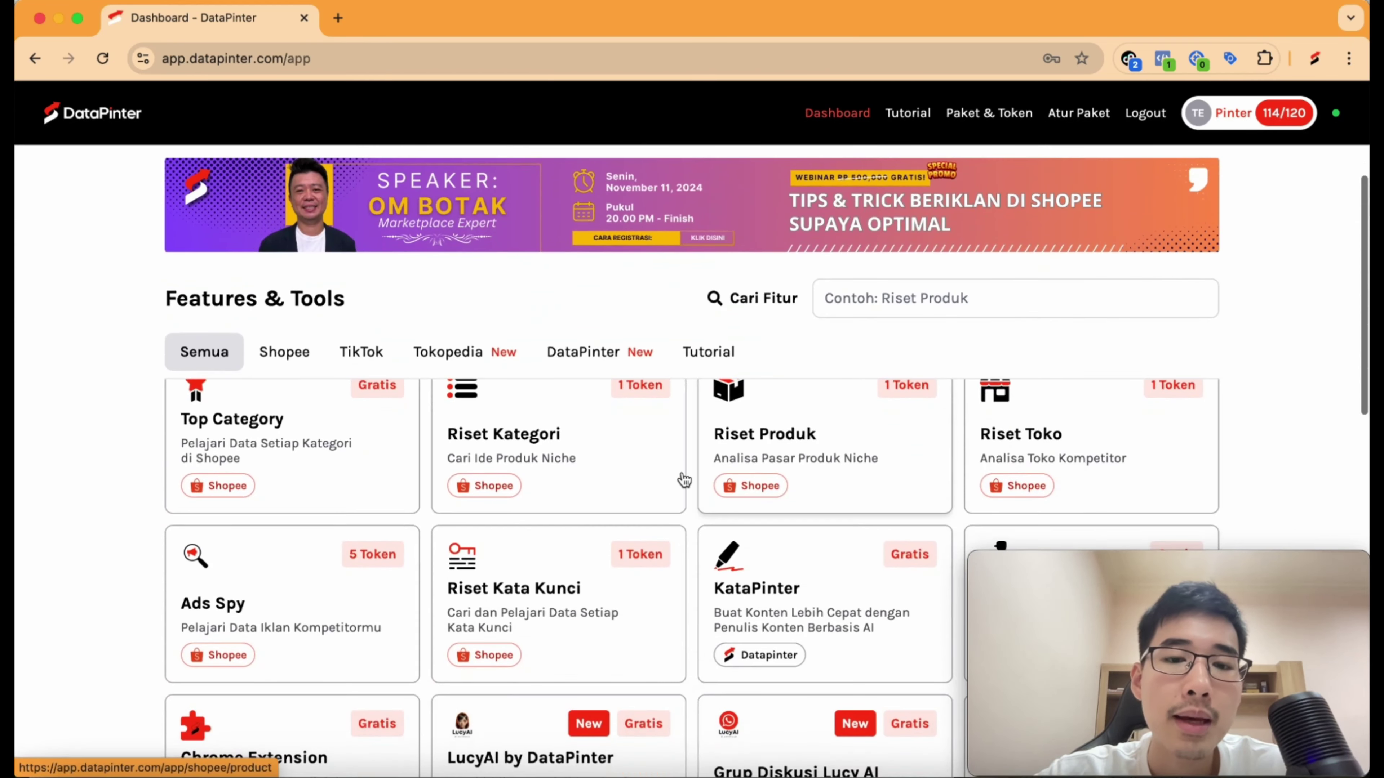
click(639, 470)
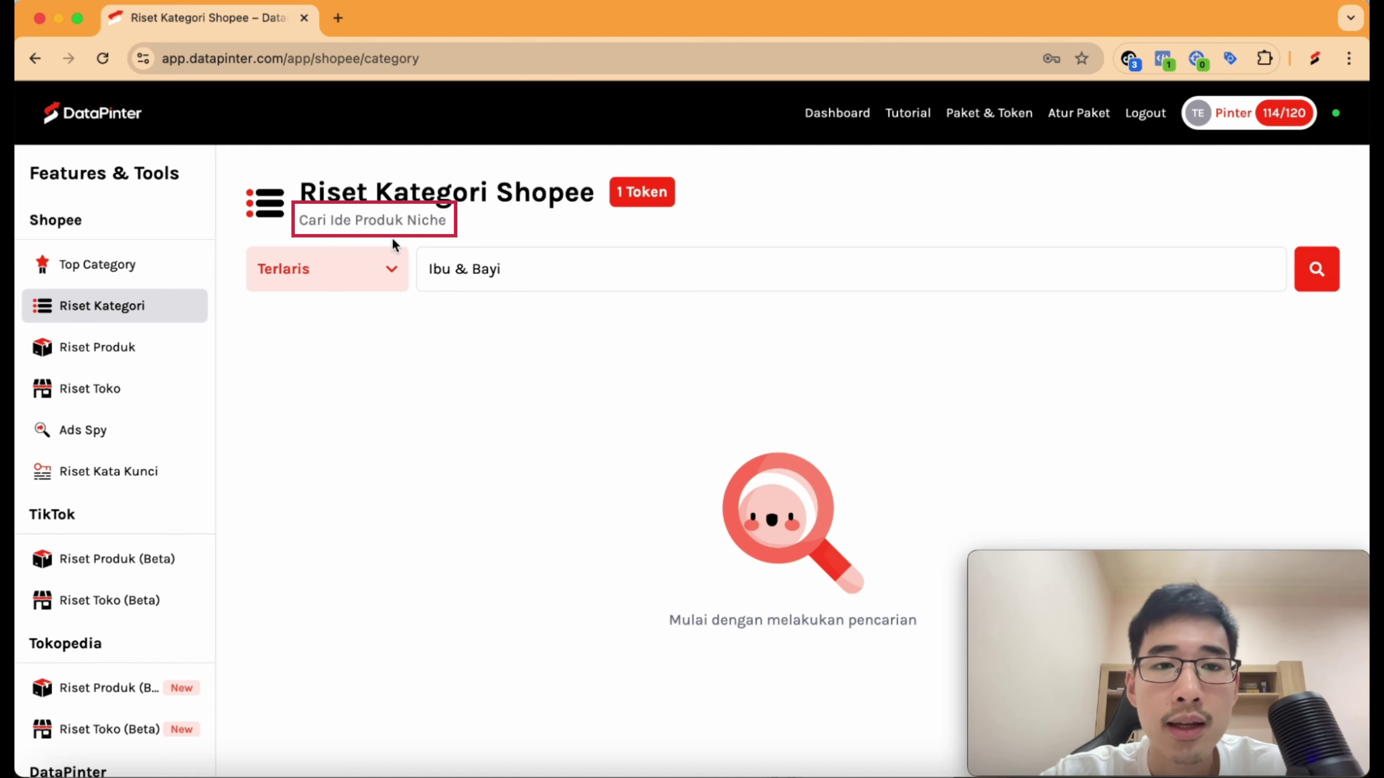
click(387, 269)
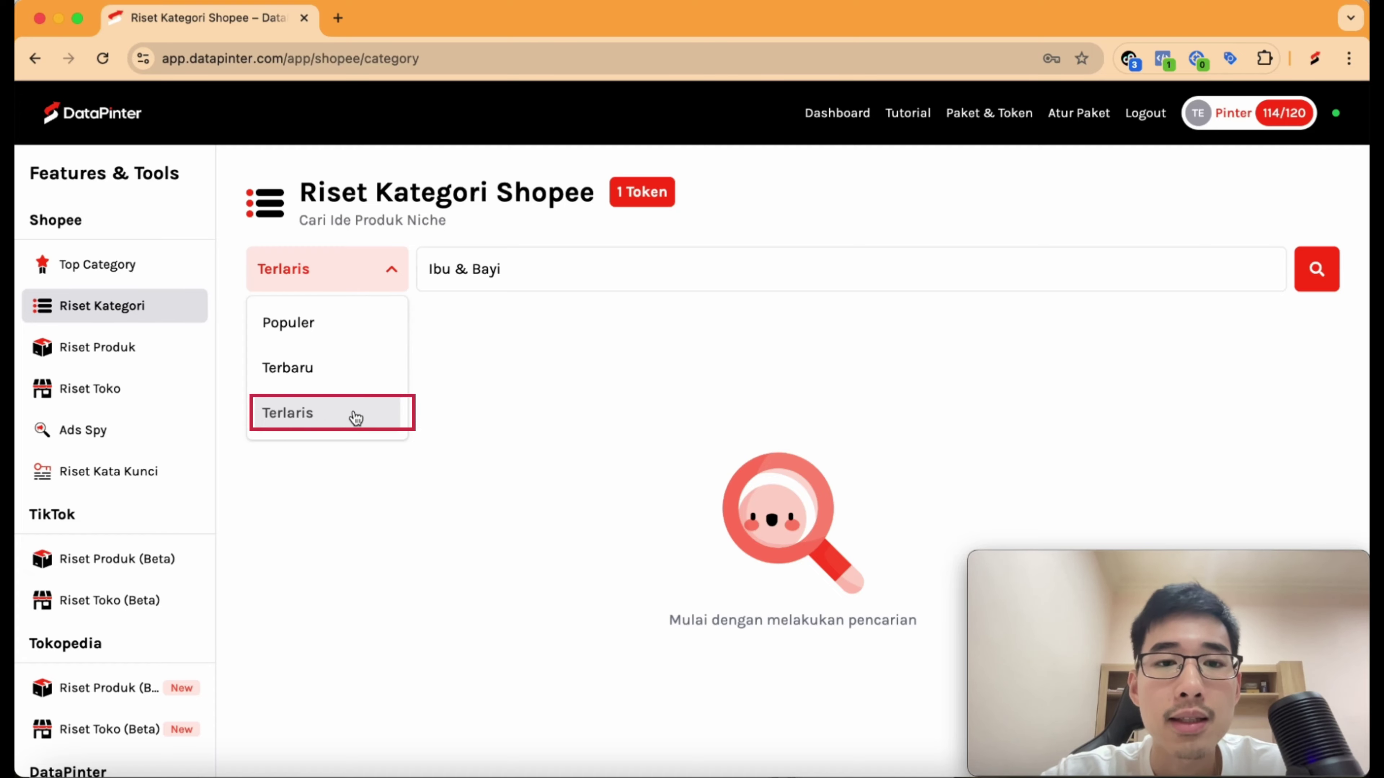
Step: Open the category picker and examine the main categories and the Elektronik subcategories on offer
click(557, 275)
scroll(563, 420, down, 5)
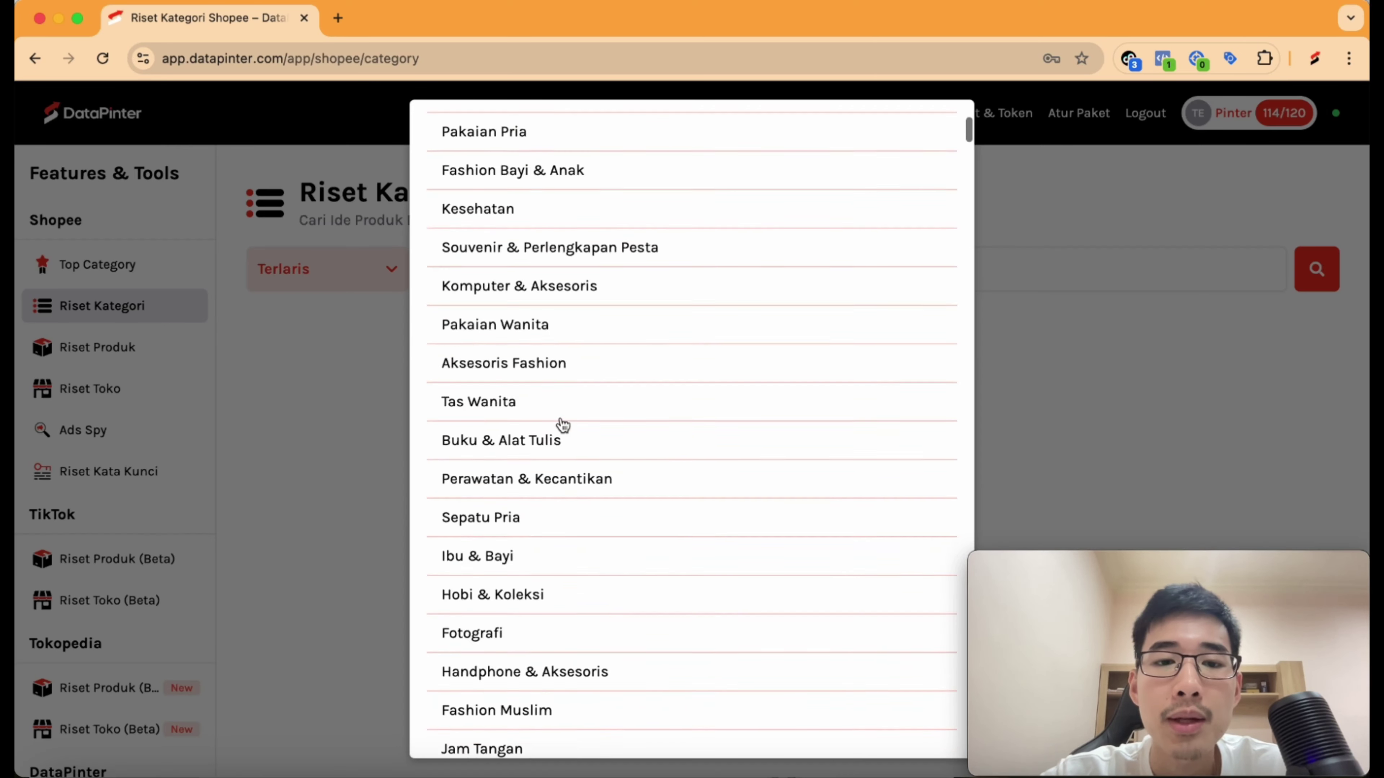
scroll(563, 426, down, 6)
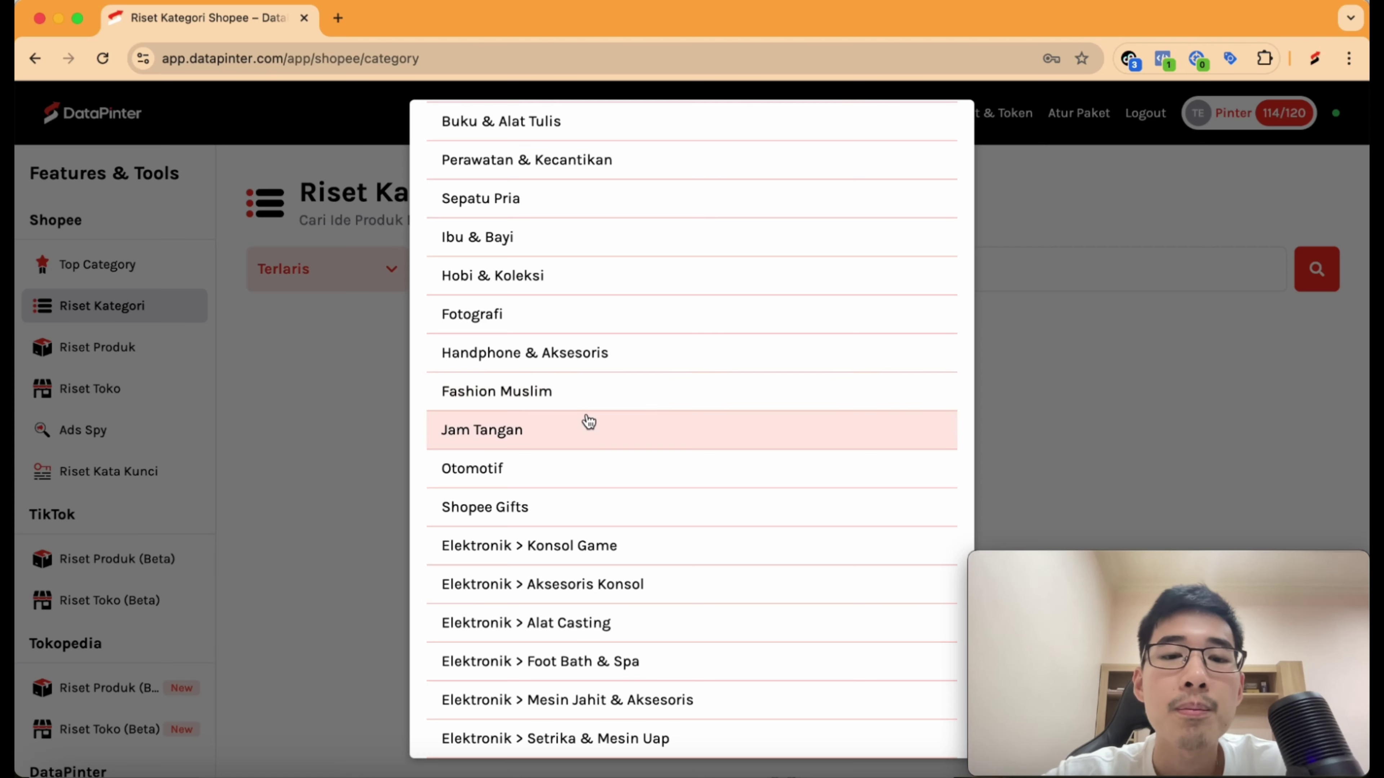
scroll(586, 422, down, 2)
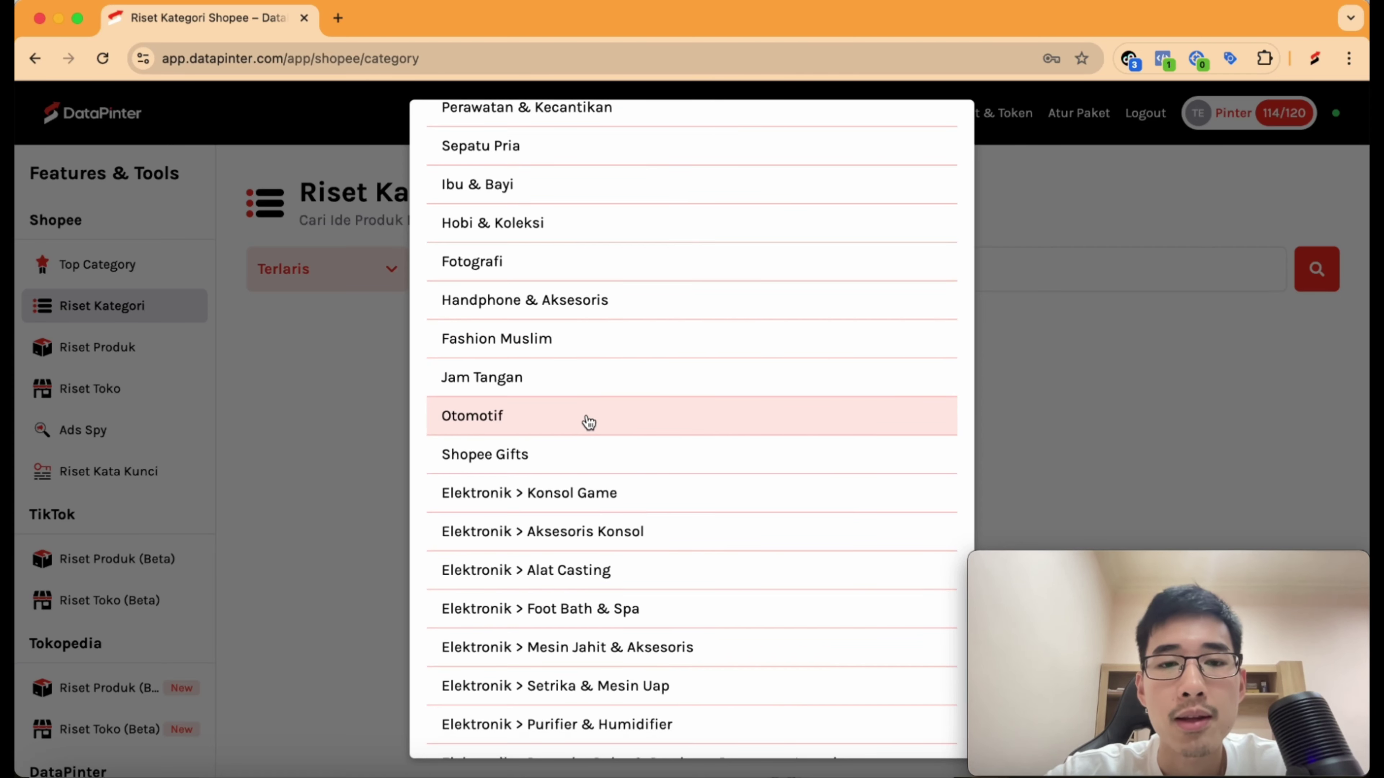
scroll(588, 422, down, 6)
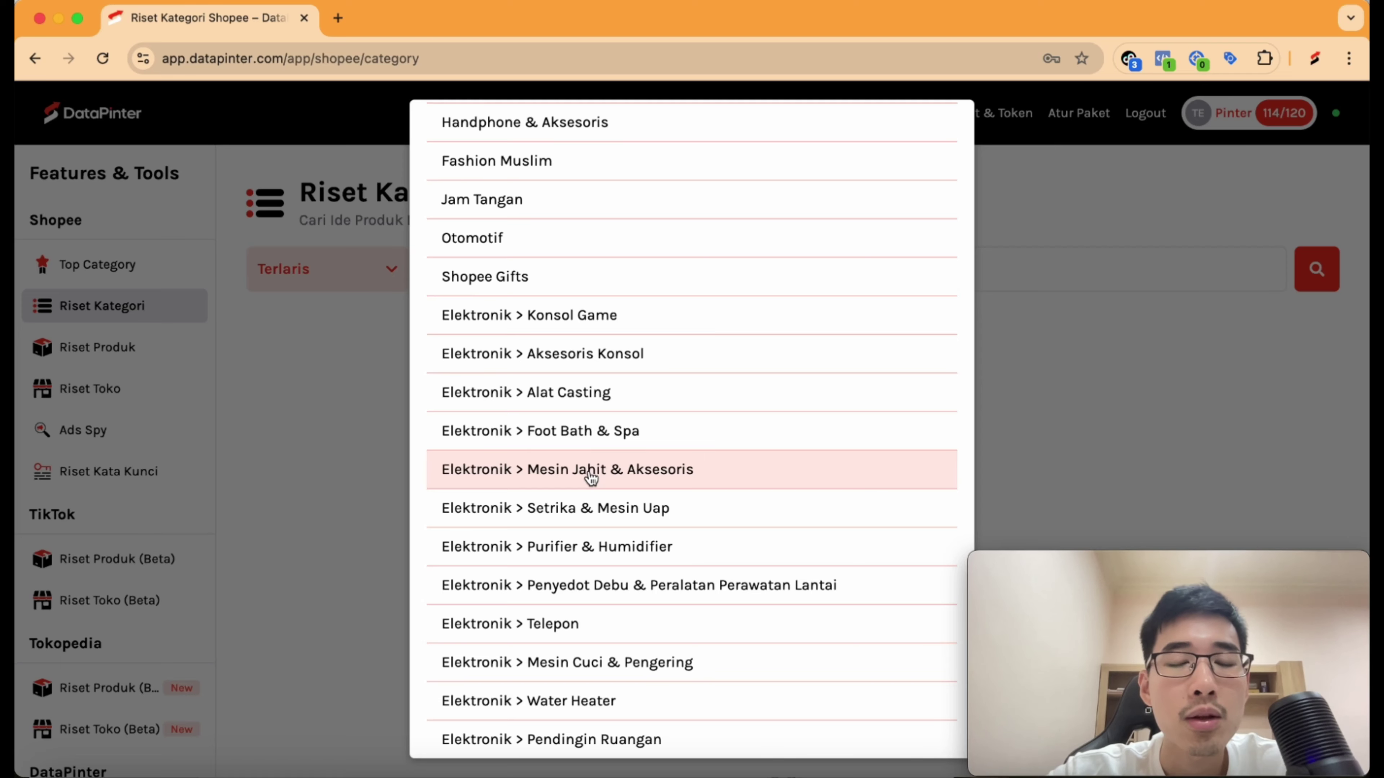
scroll(590, 477, down, 1)
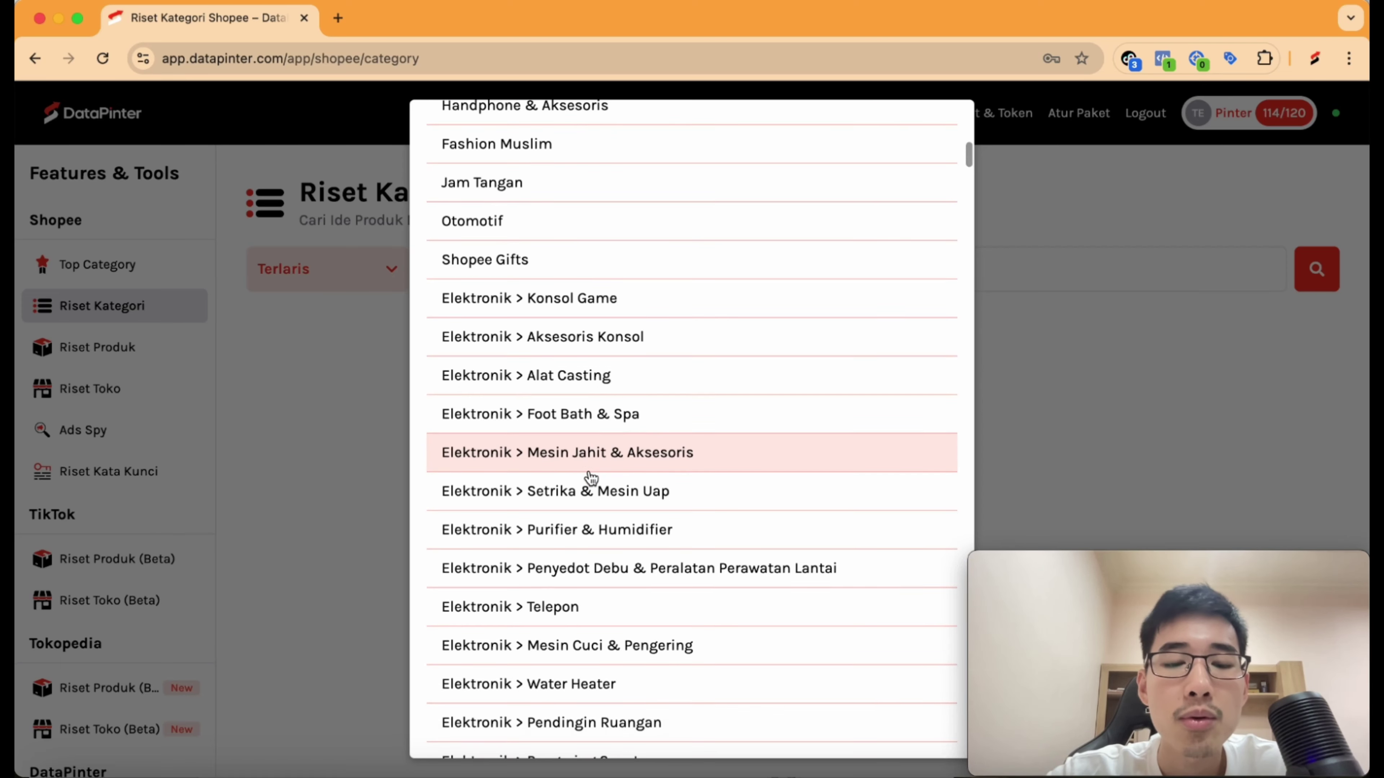
scroll(623, 417, up, 10)
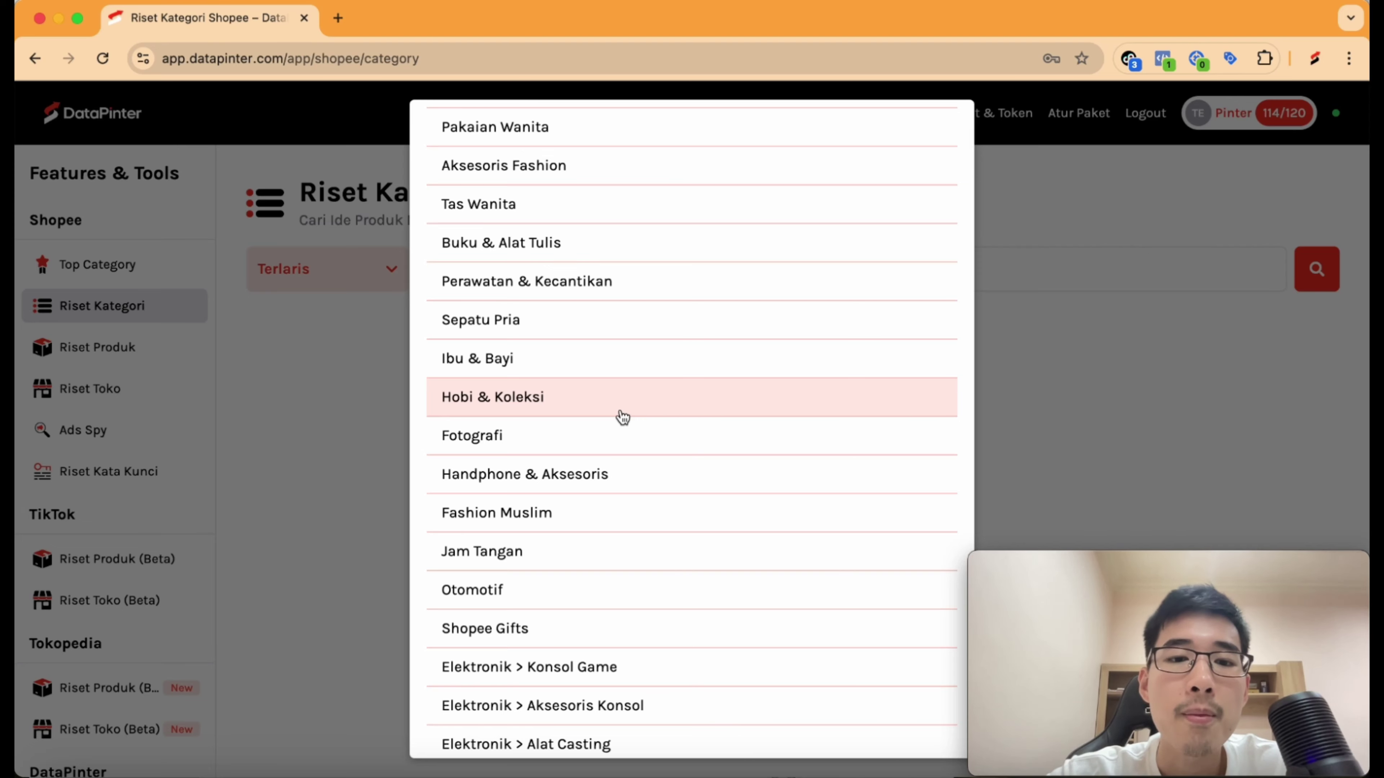
scroll(649, 392, up, 7)
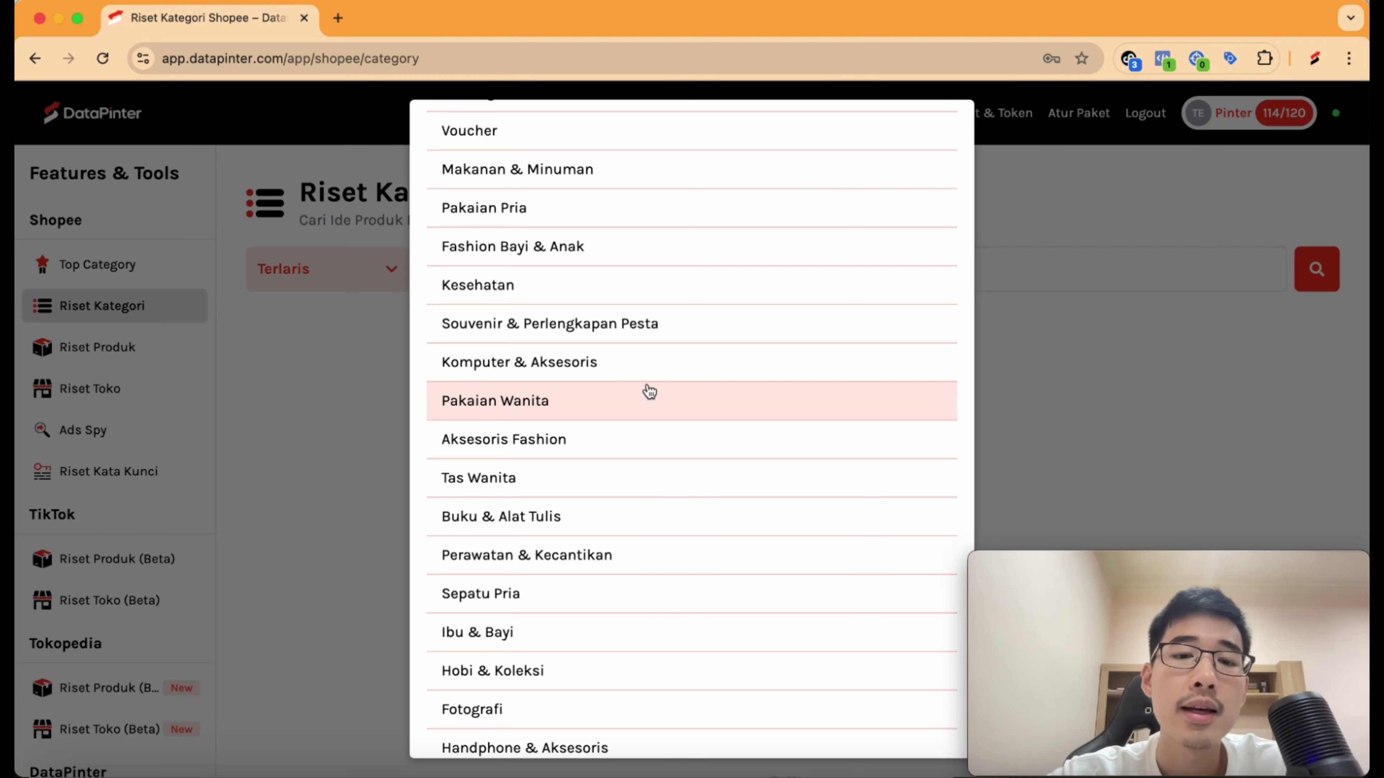
scroll(649, 393, up, 7)
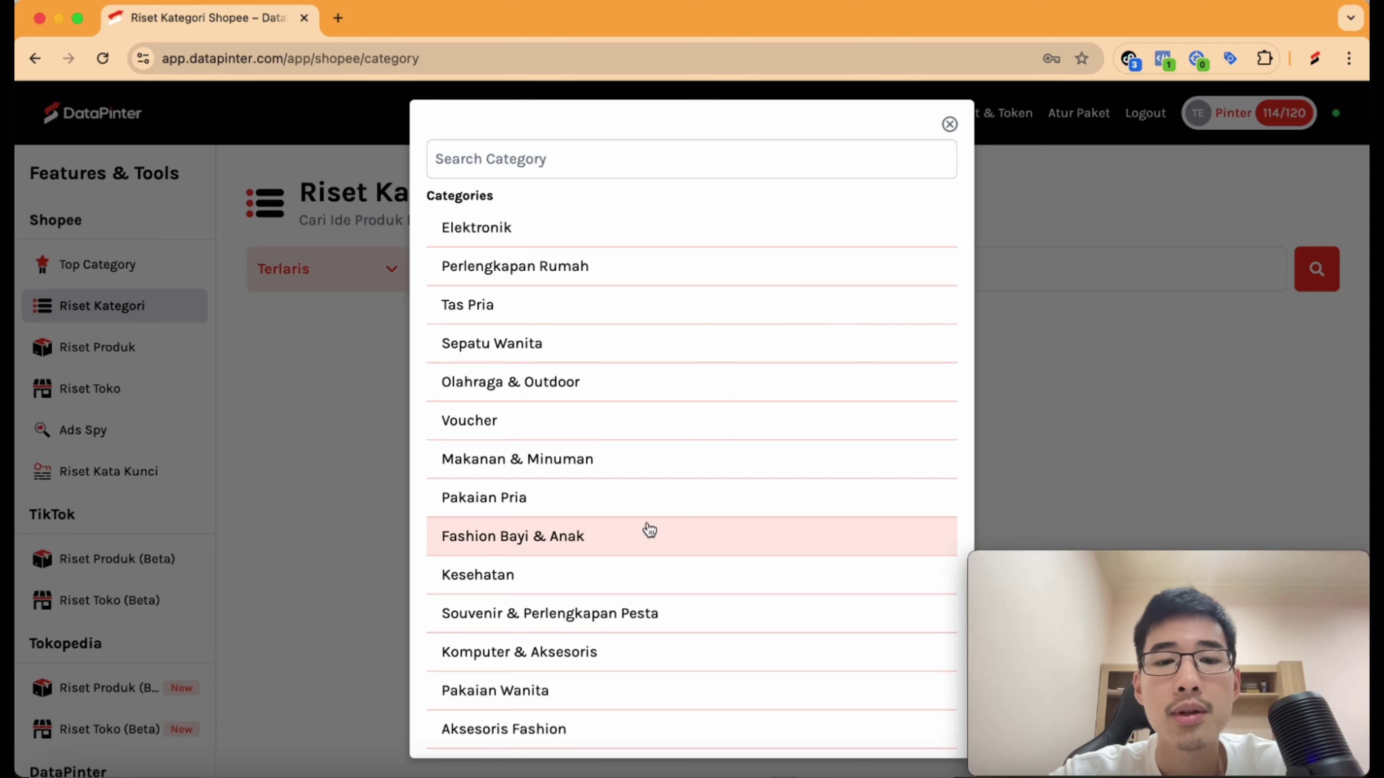
Step: Select the Ibu & Bayi category and run the category research for its best-selling products
scroll(658, 444, down, 1)
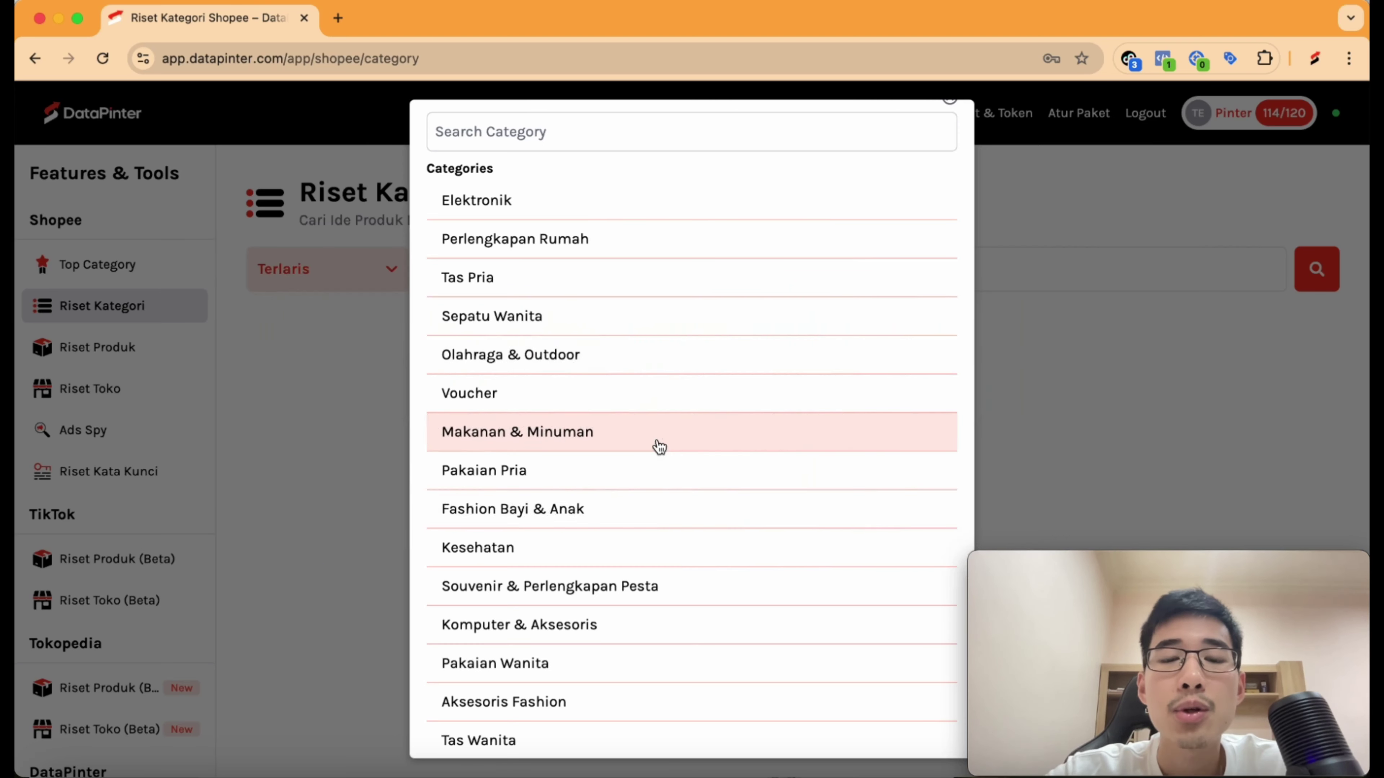
scroll(659, 447, down, 3)
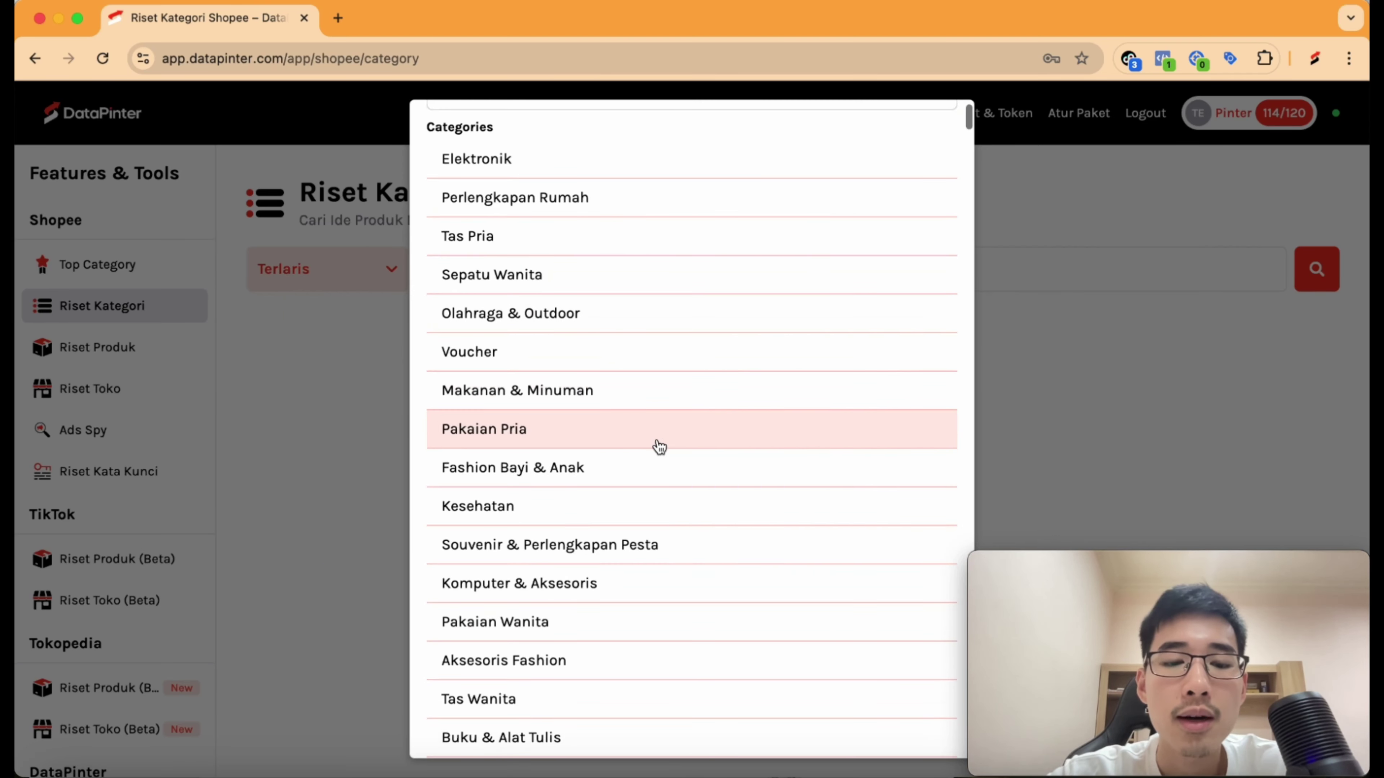
scroll(658, 448, up, 3)
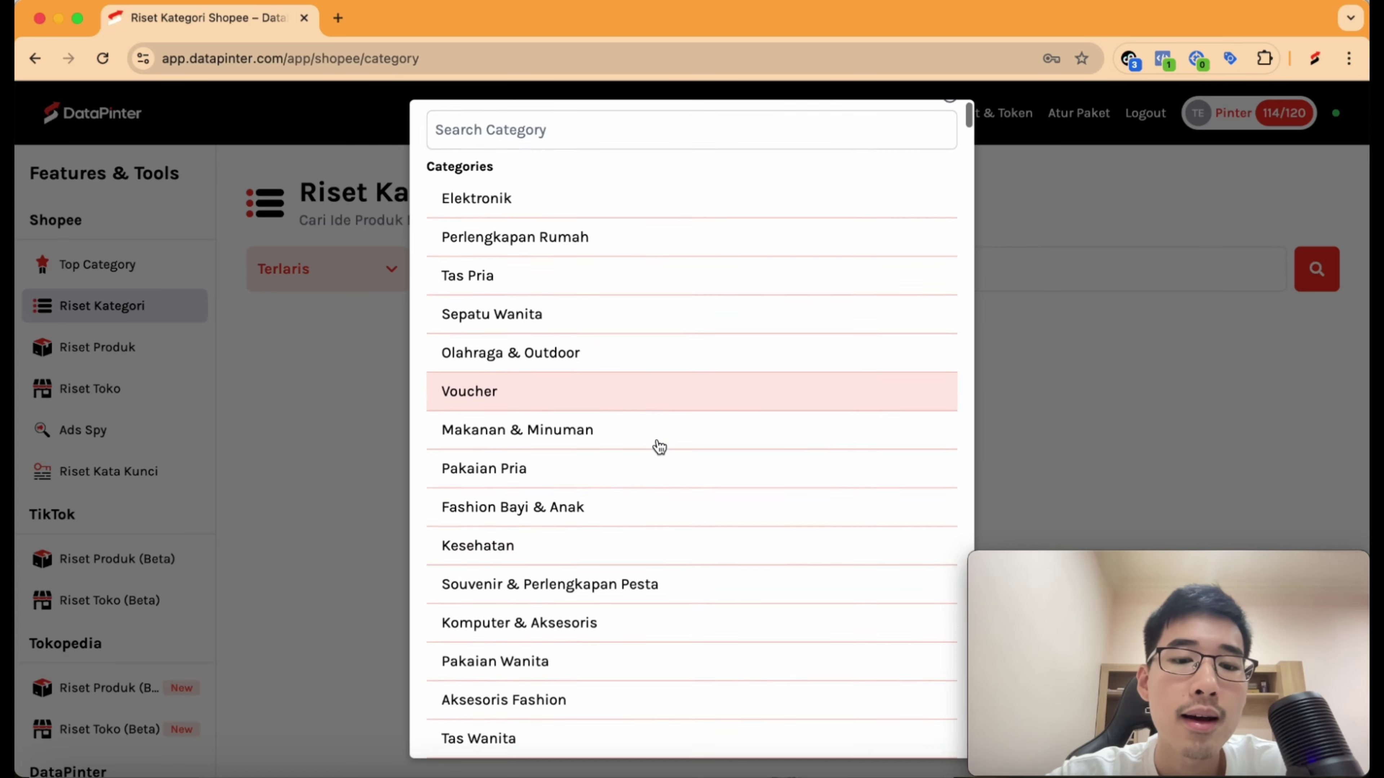
scroll(658, 448, down, 6)
scroll(640, 587, down, 2)
click(637, 583)
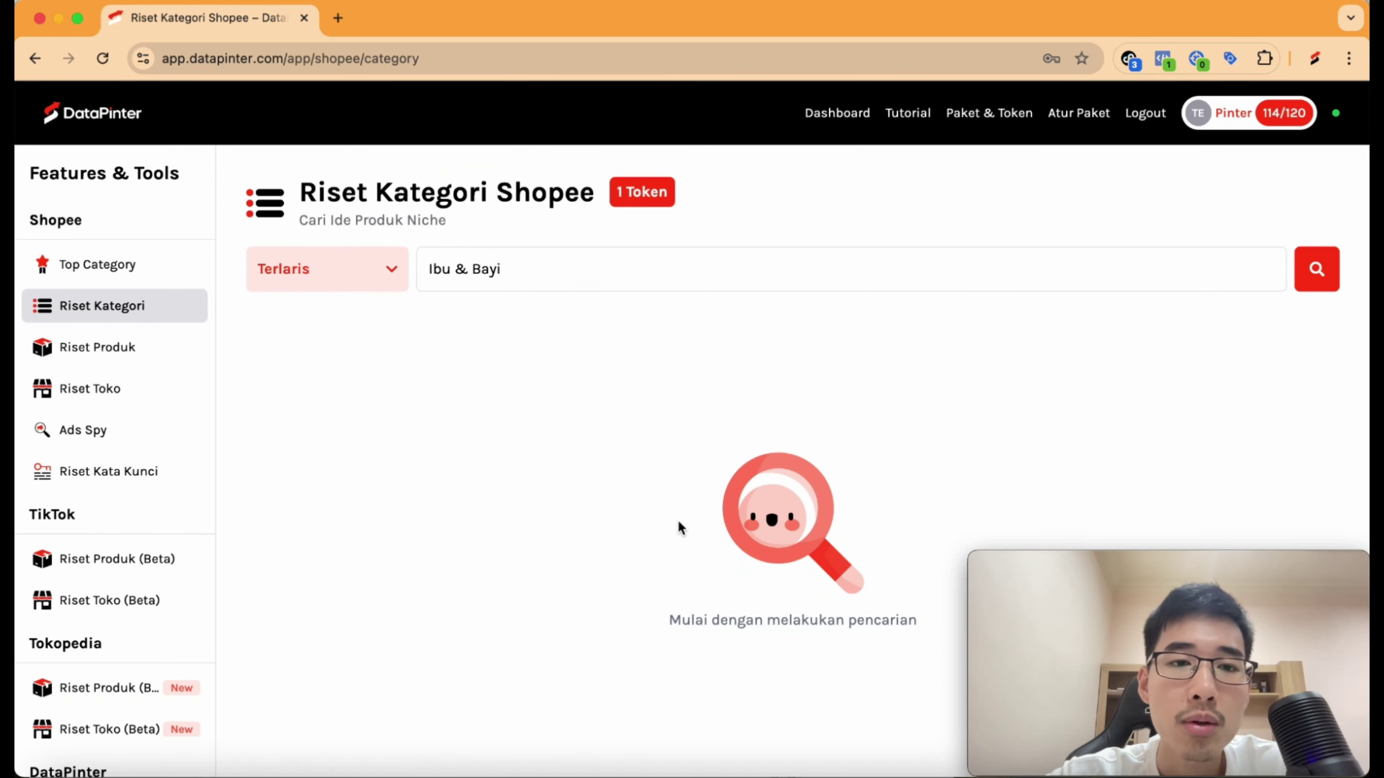
click(1329, 281)
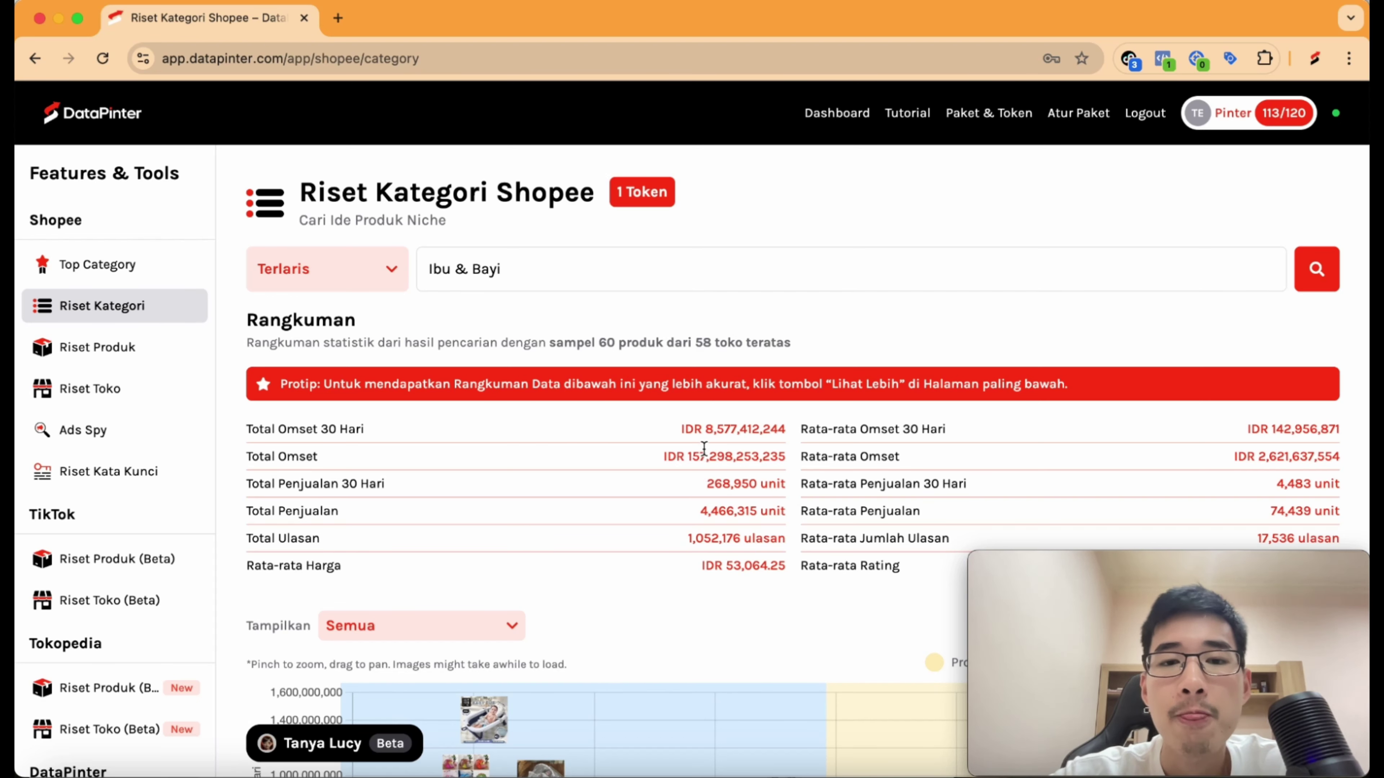
Step: Examine the Rangkuman statistics for Ibu & Bayi, including the product sample they are based on
scroll(704, 453, down, 1)
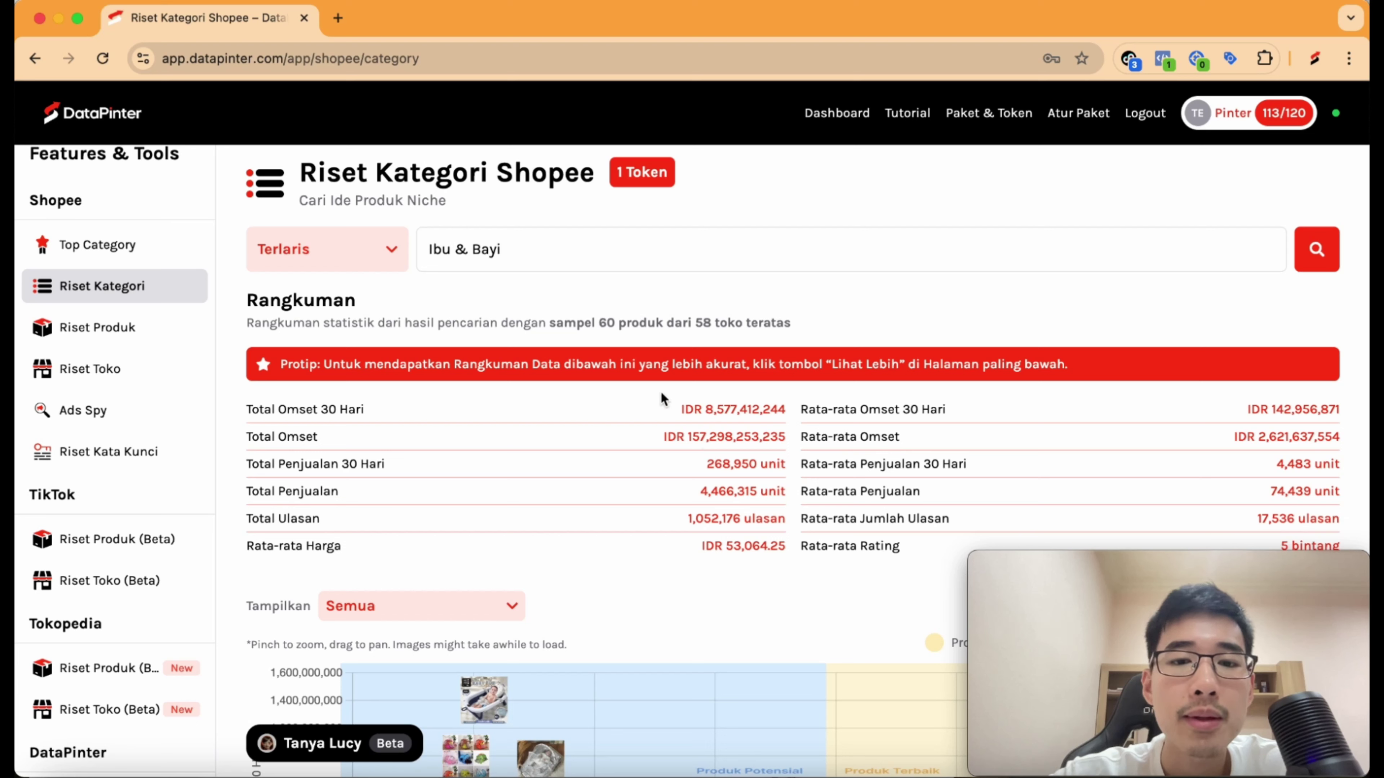
drag(549, 321, 657, 321)
click(713, 400)
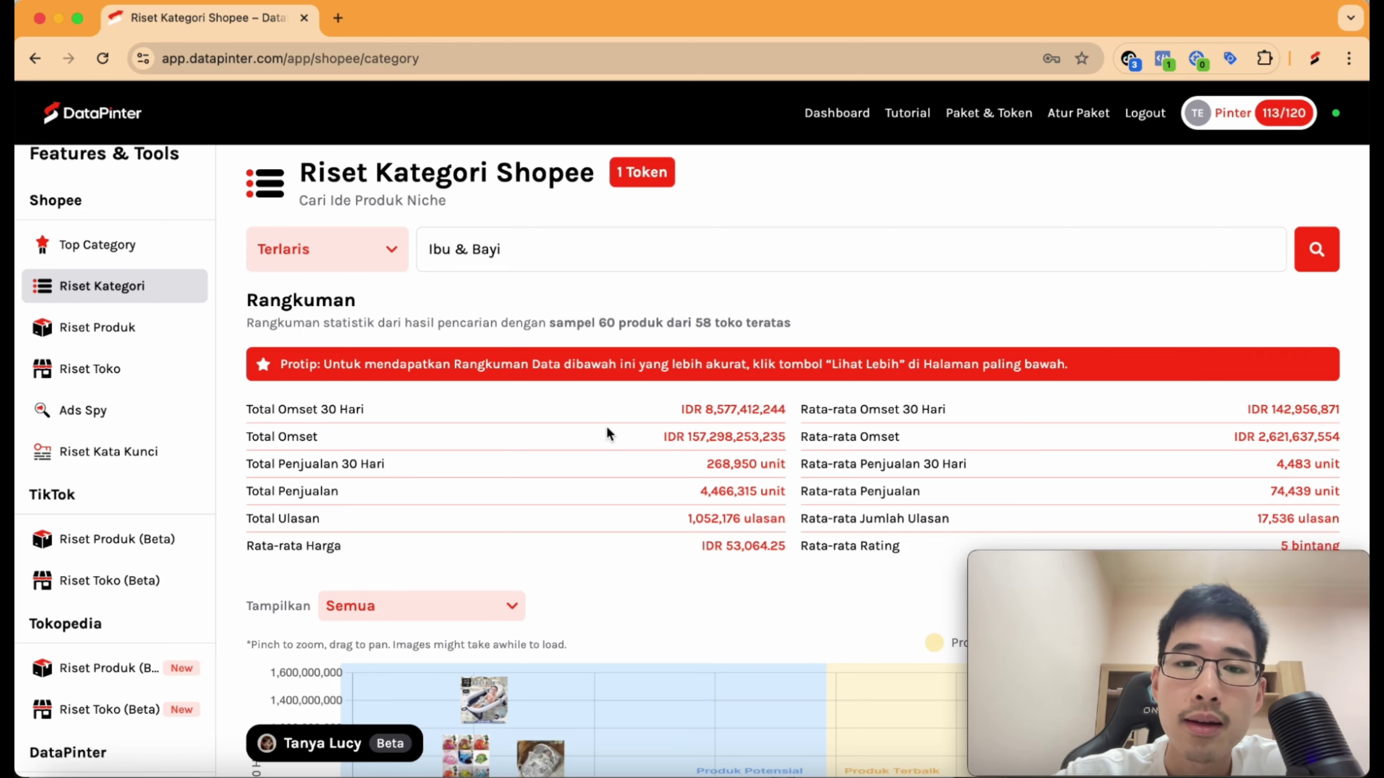
Step: Load more products with Lihat Lebih at the end of the Ibu & Bayi results
scroll(608, 428, down, 15)
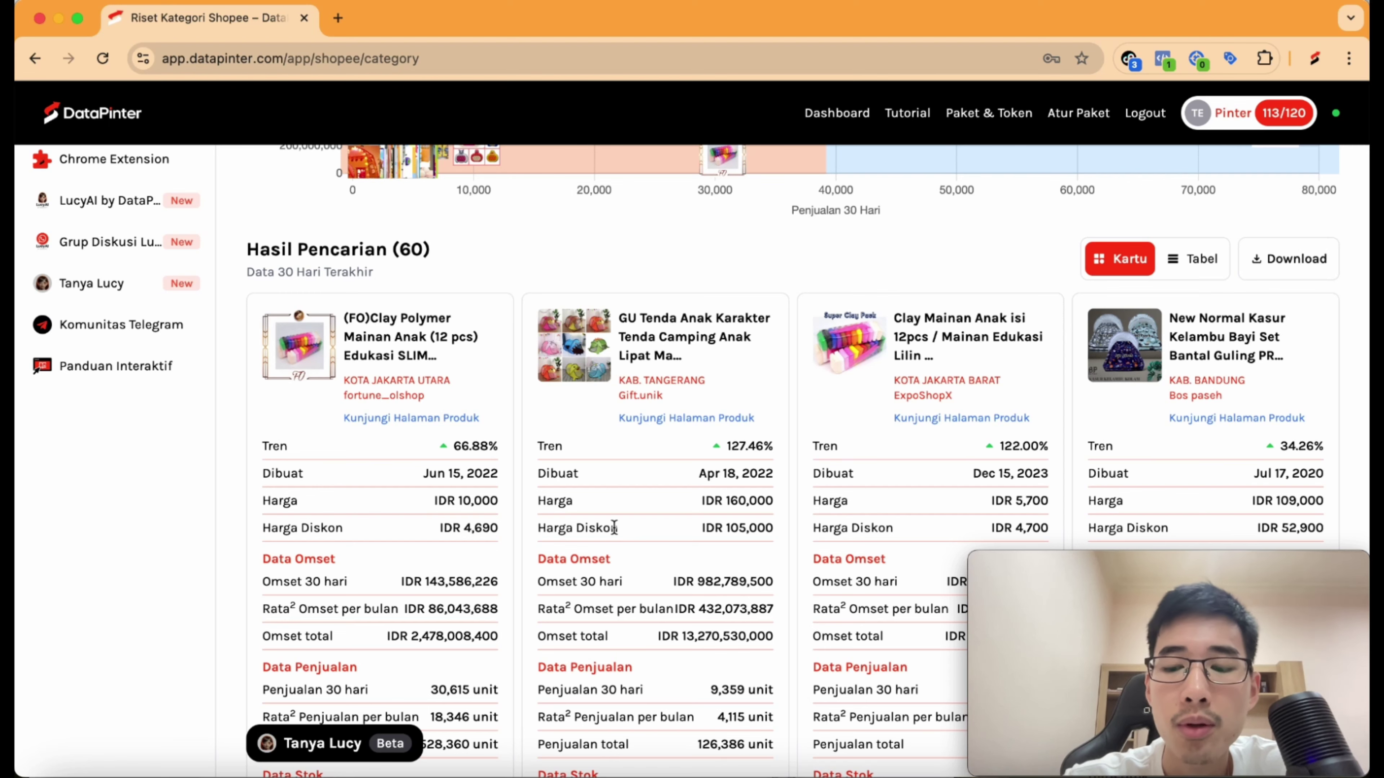
scroll(613, 526, down, 10)
click(645, 528)
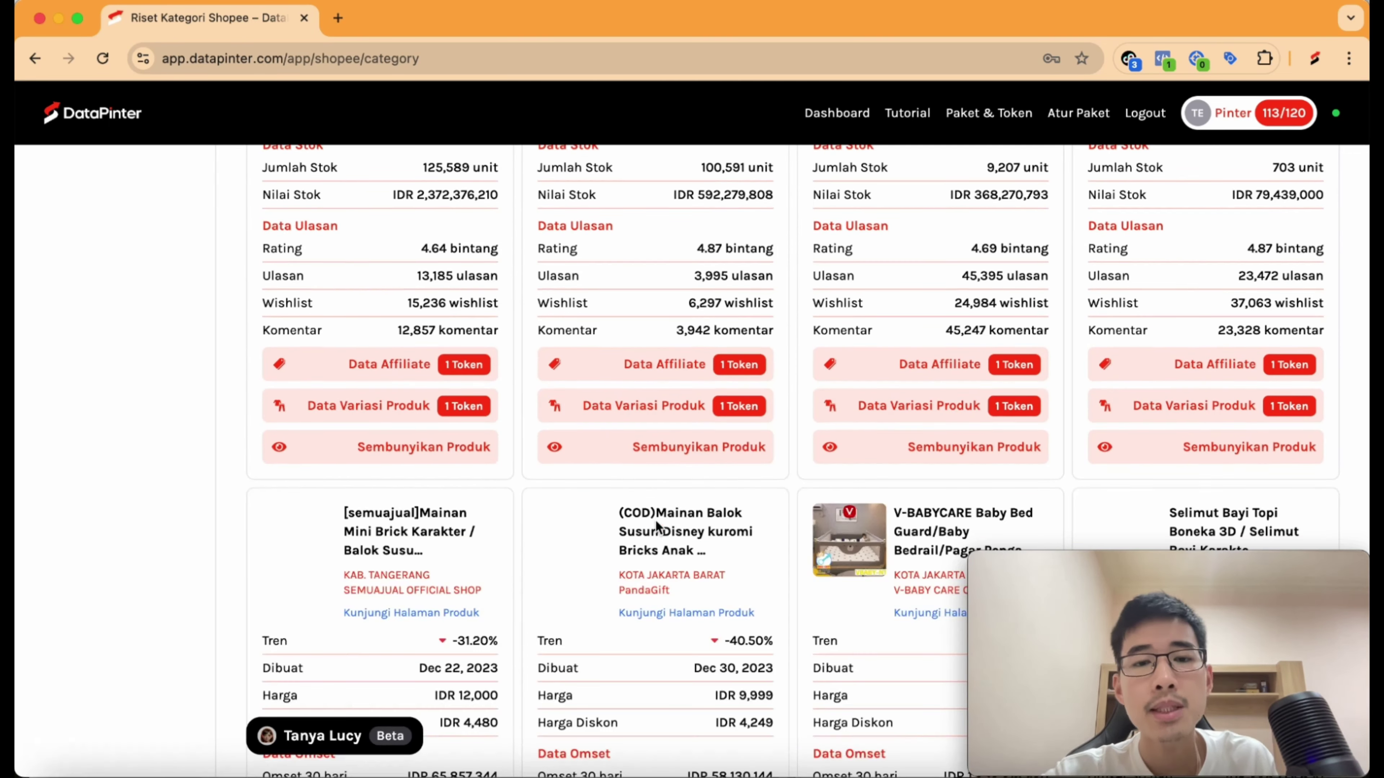
Step: Review the extended product results and check the sample size in the updated Rangkuman
scroll(653, 594, down, 5)
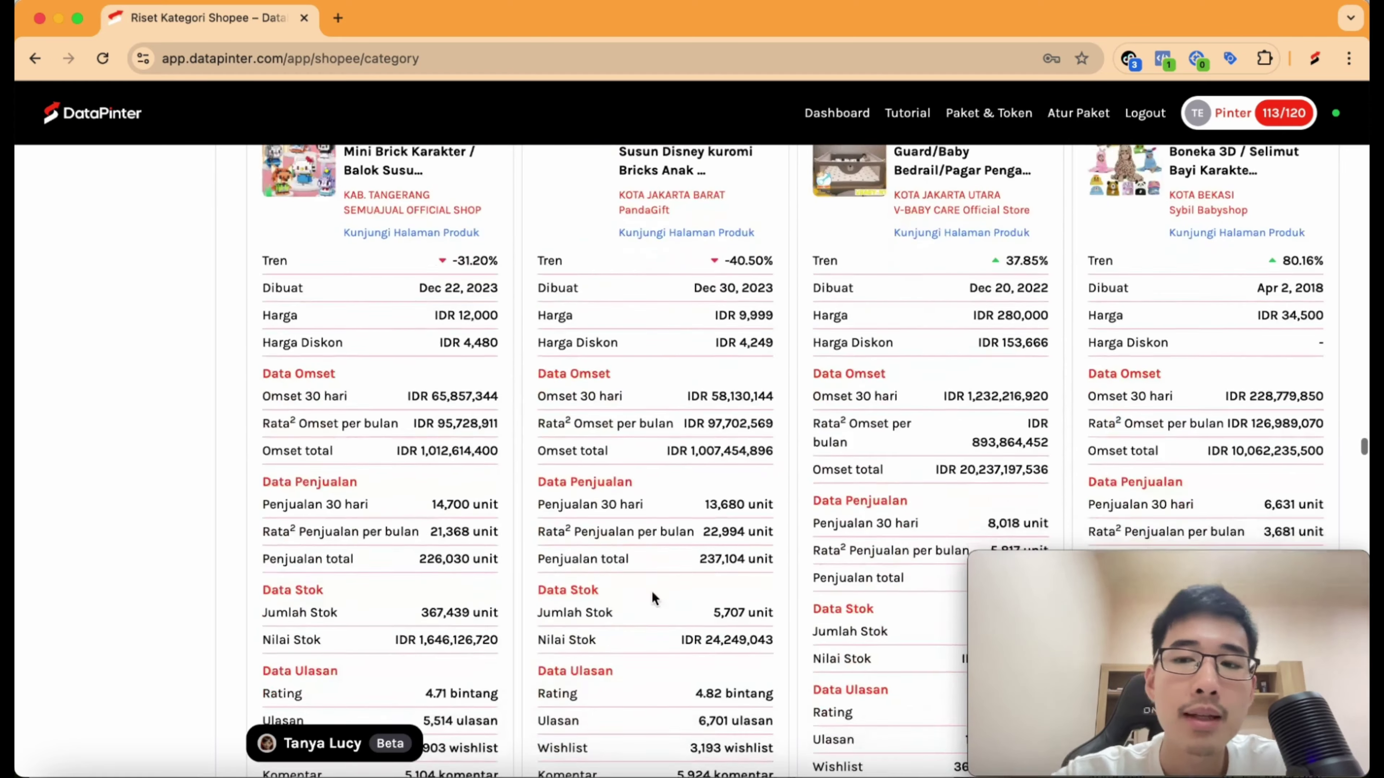
scroll(654, 599, down, 9)
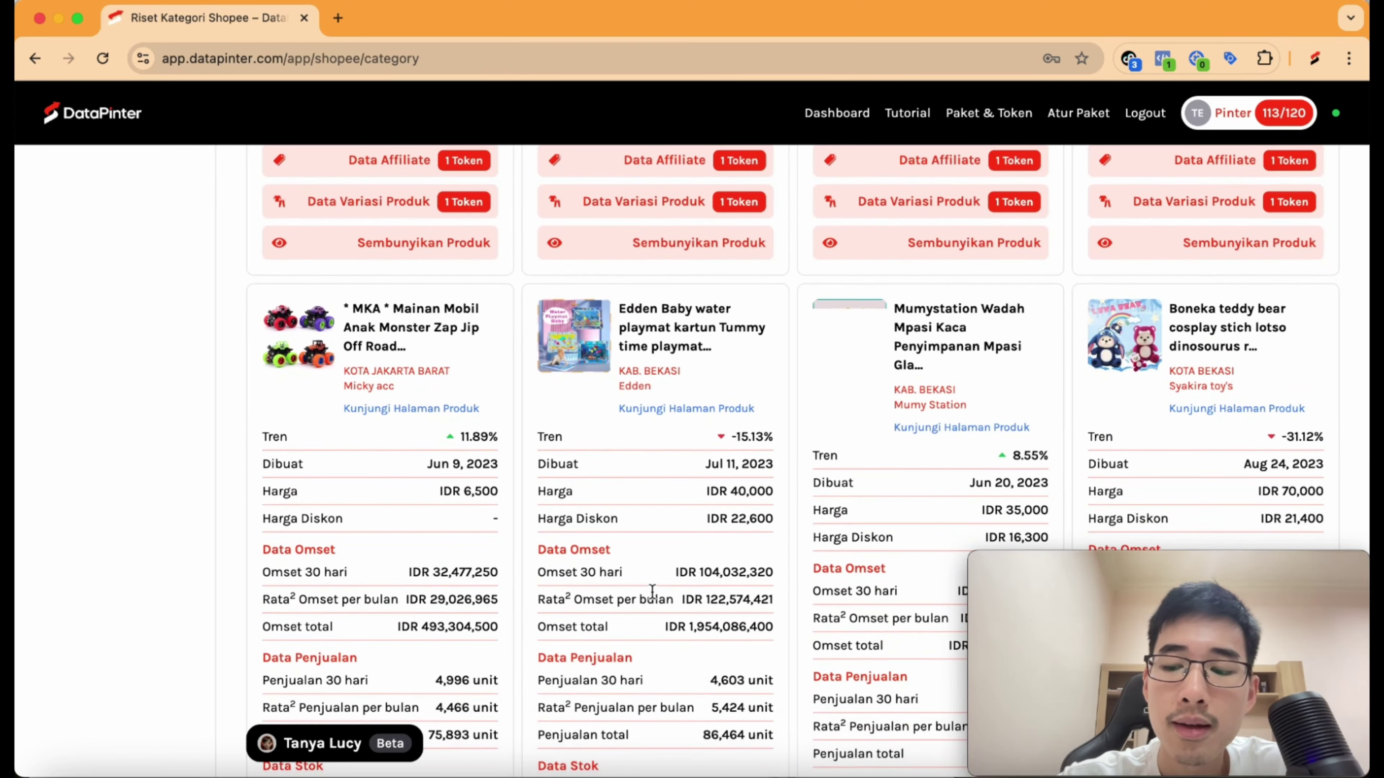
scroll(652, 590, down, 15)
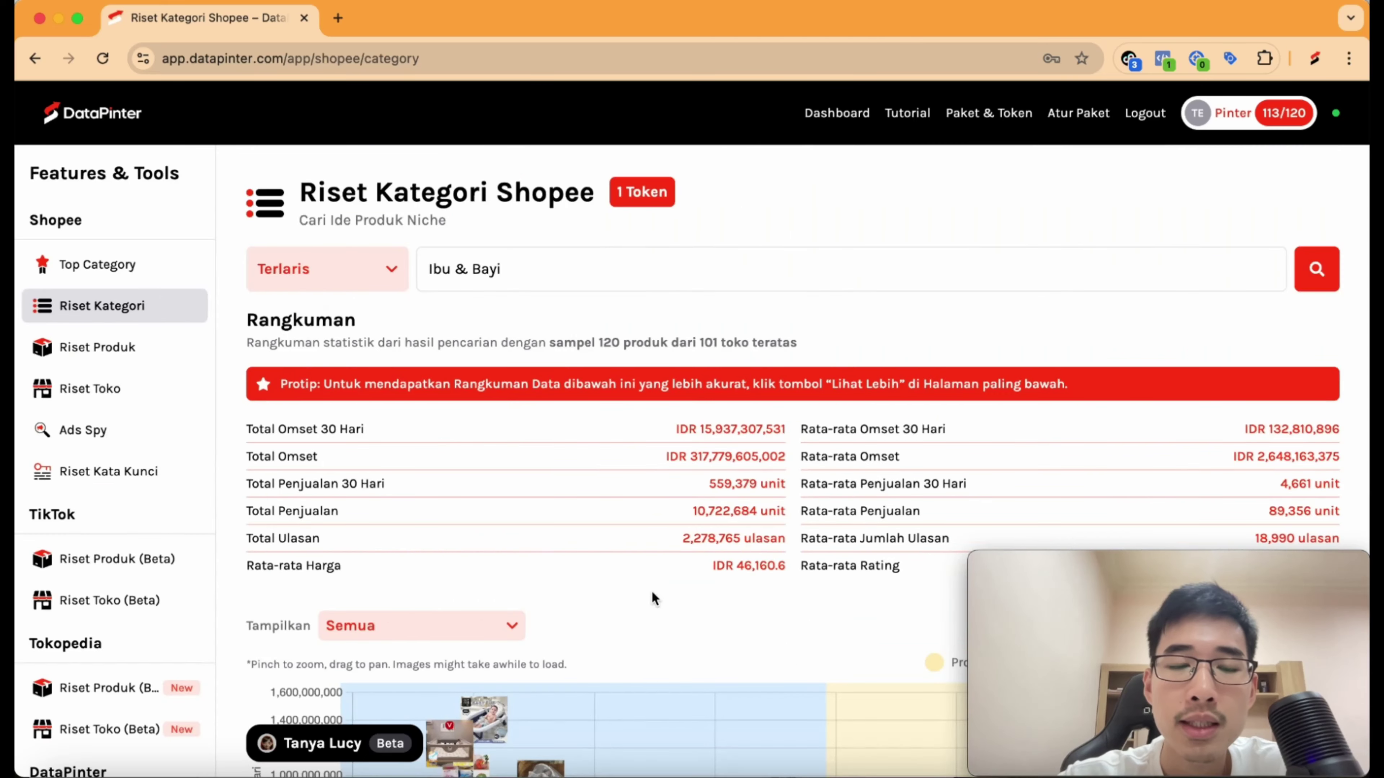
scroll(654, 598, down, 1)
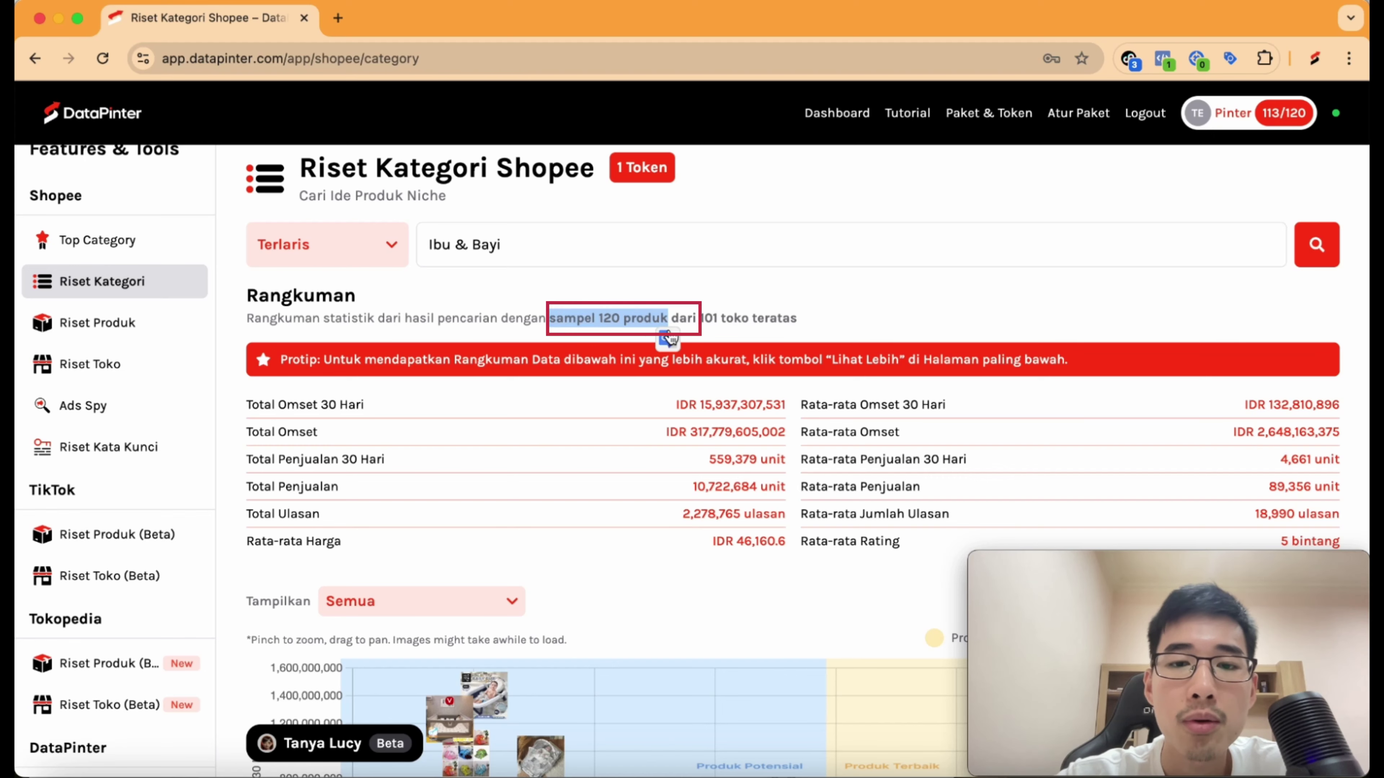
Step: Load another batch of products with Lihat Lebih to widen the research sample further
scroll(664, 485, down, 20)
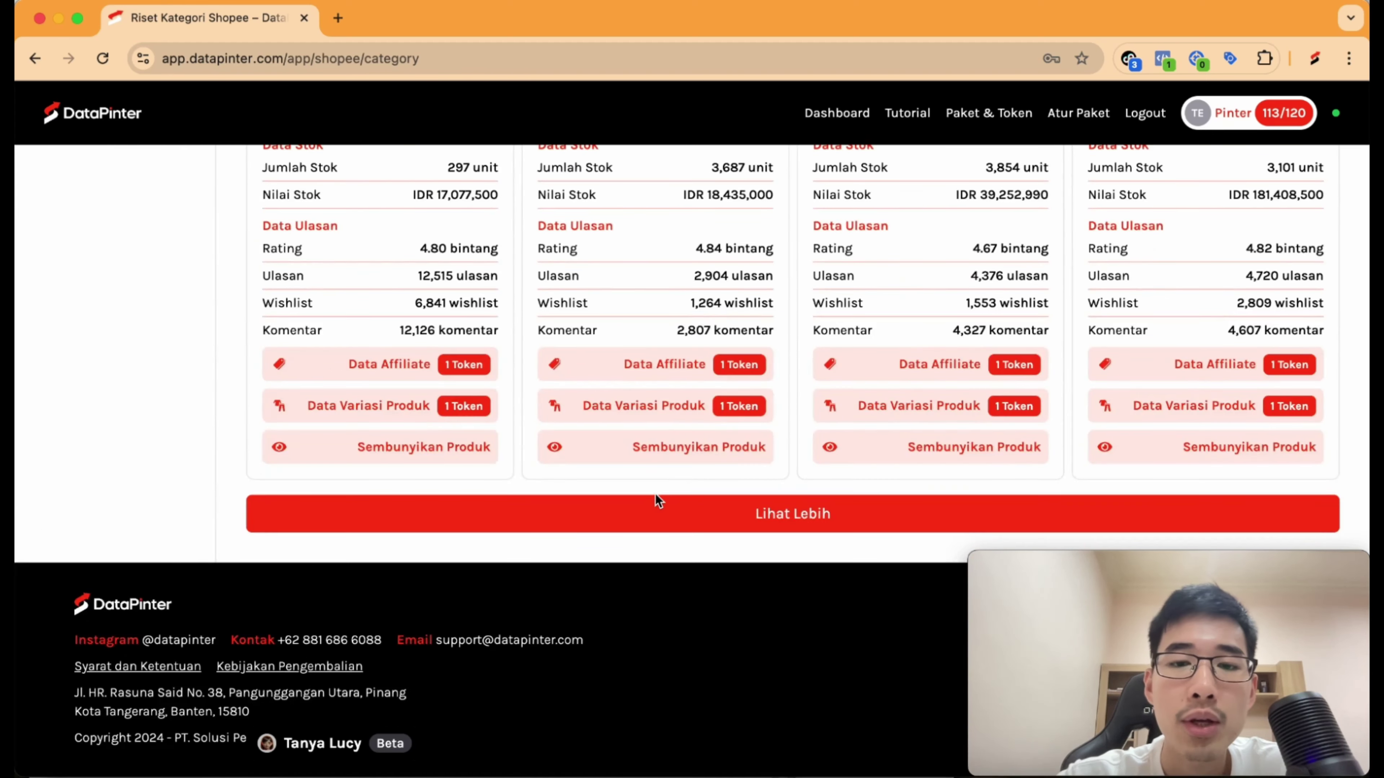
click(655, 514)
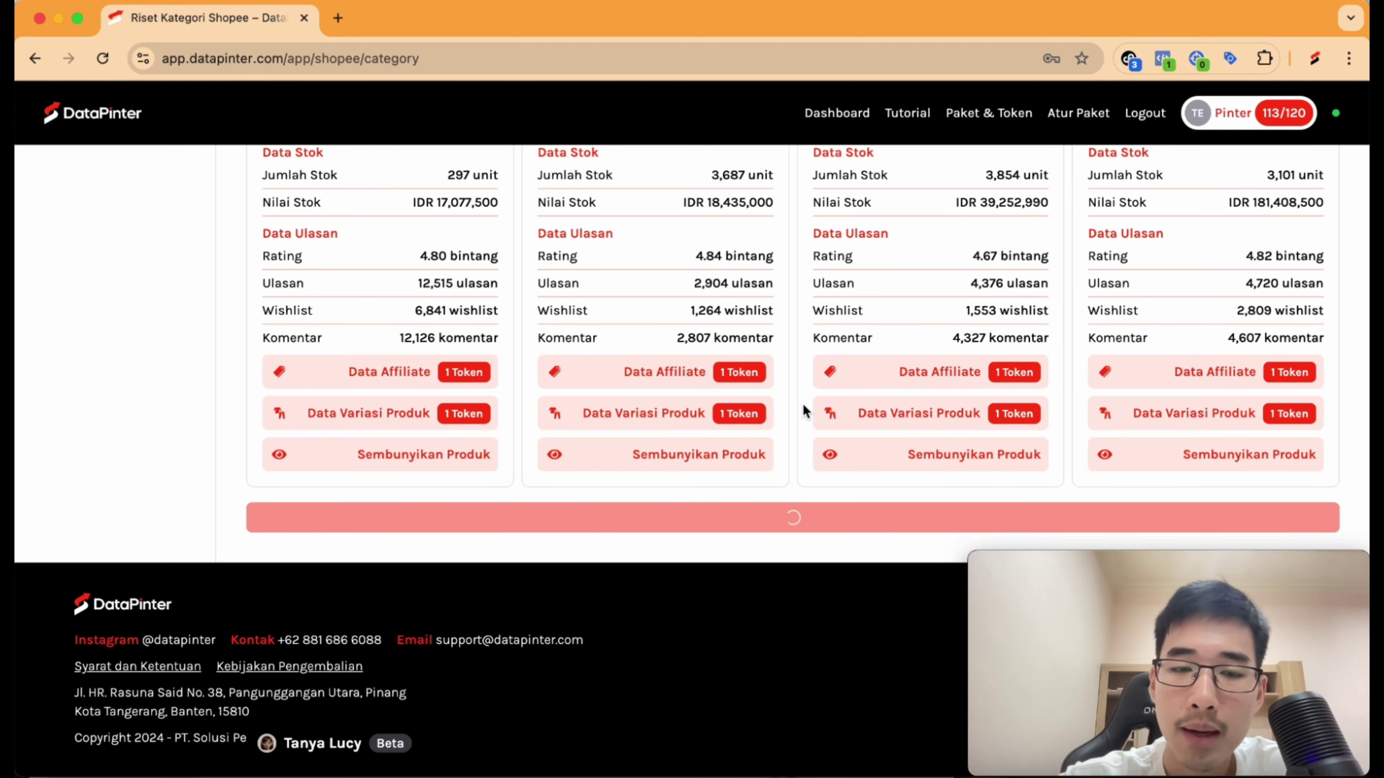
scroll(783, 438, down, 10)
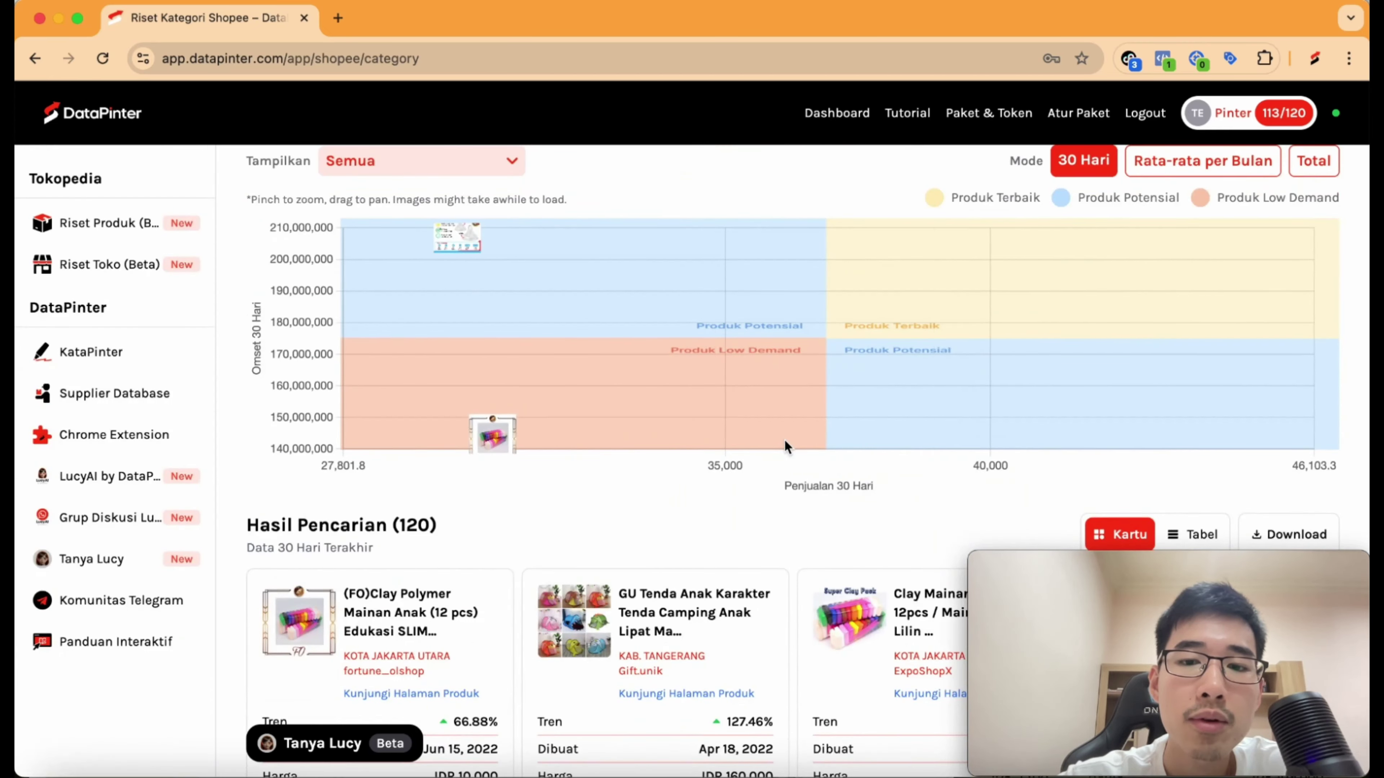
Step: Examine the Ibu & Bayi product cards, comparing trend, creation date, price, 30-day revenue, sales and stock data
scroll(784, 452, down, 5)
scroll(785, 526, down, 4)
scroll(785, 527, down, 3)
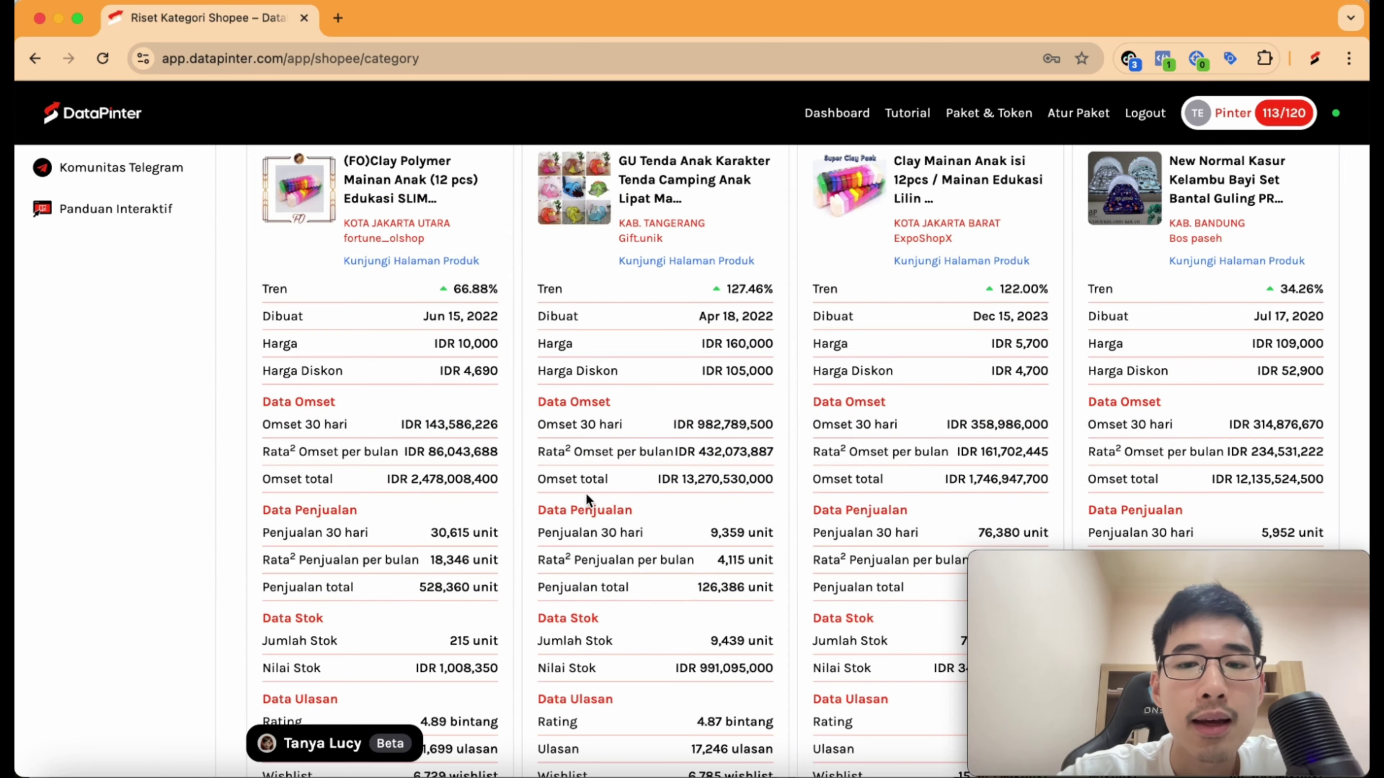
scroll(585, 499, up, 1)
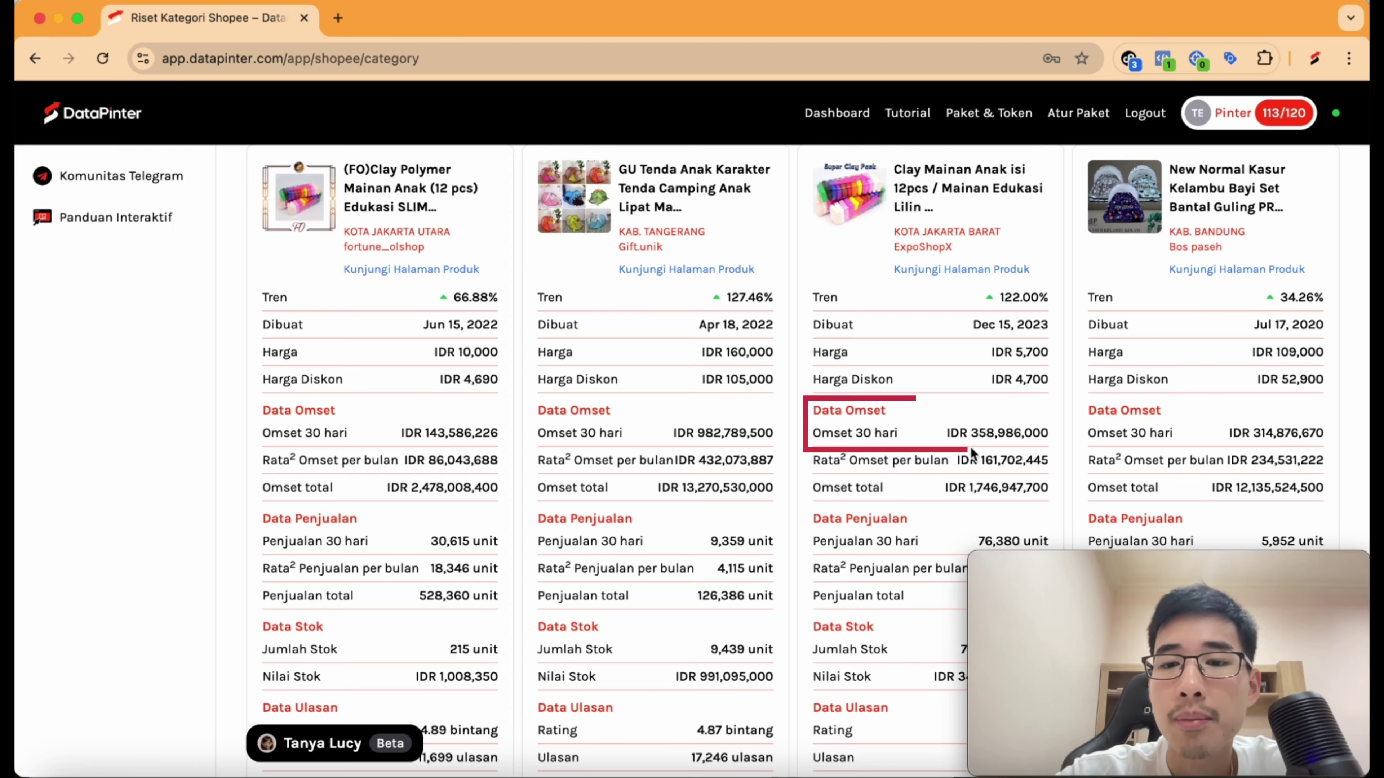
scroll(882, 474, down, 15)
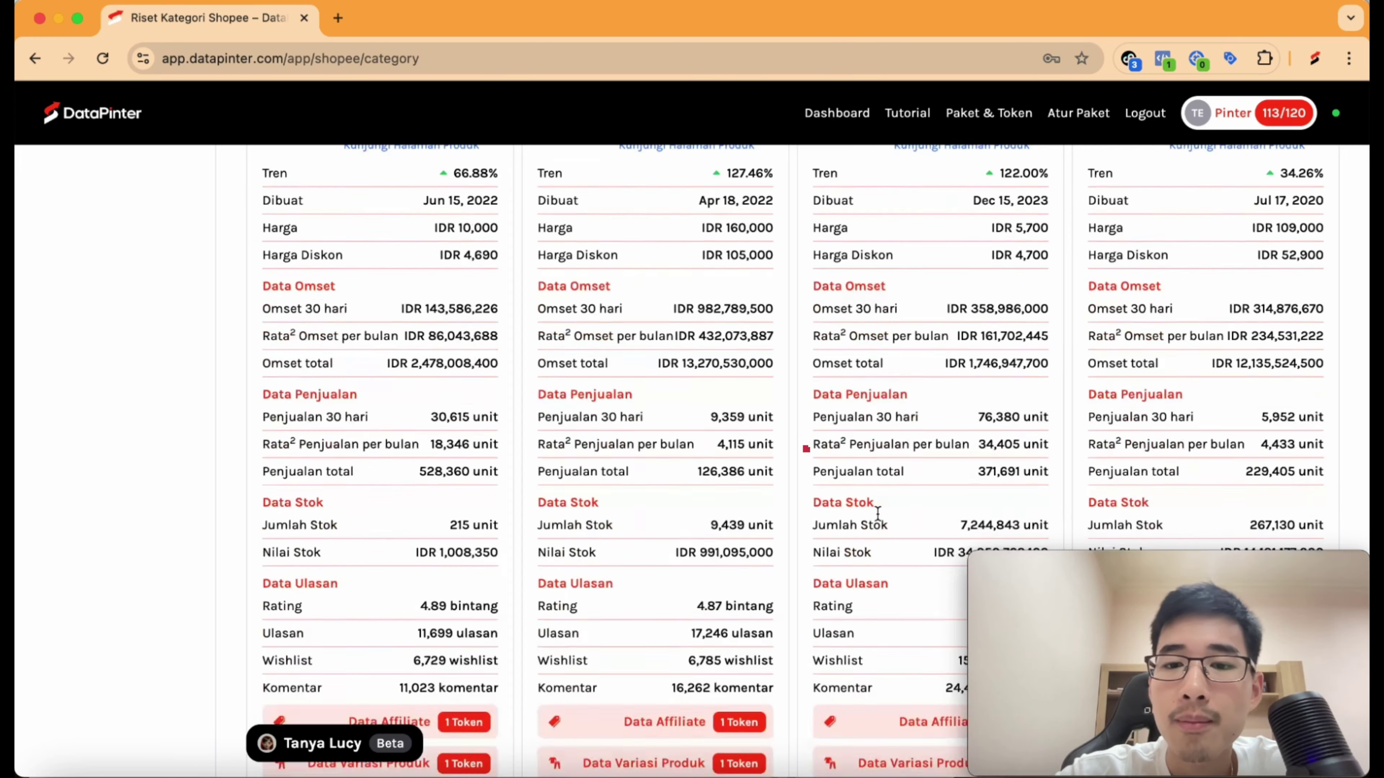
scroll(876, 513, down, 2)
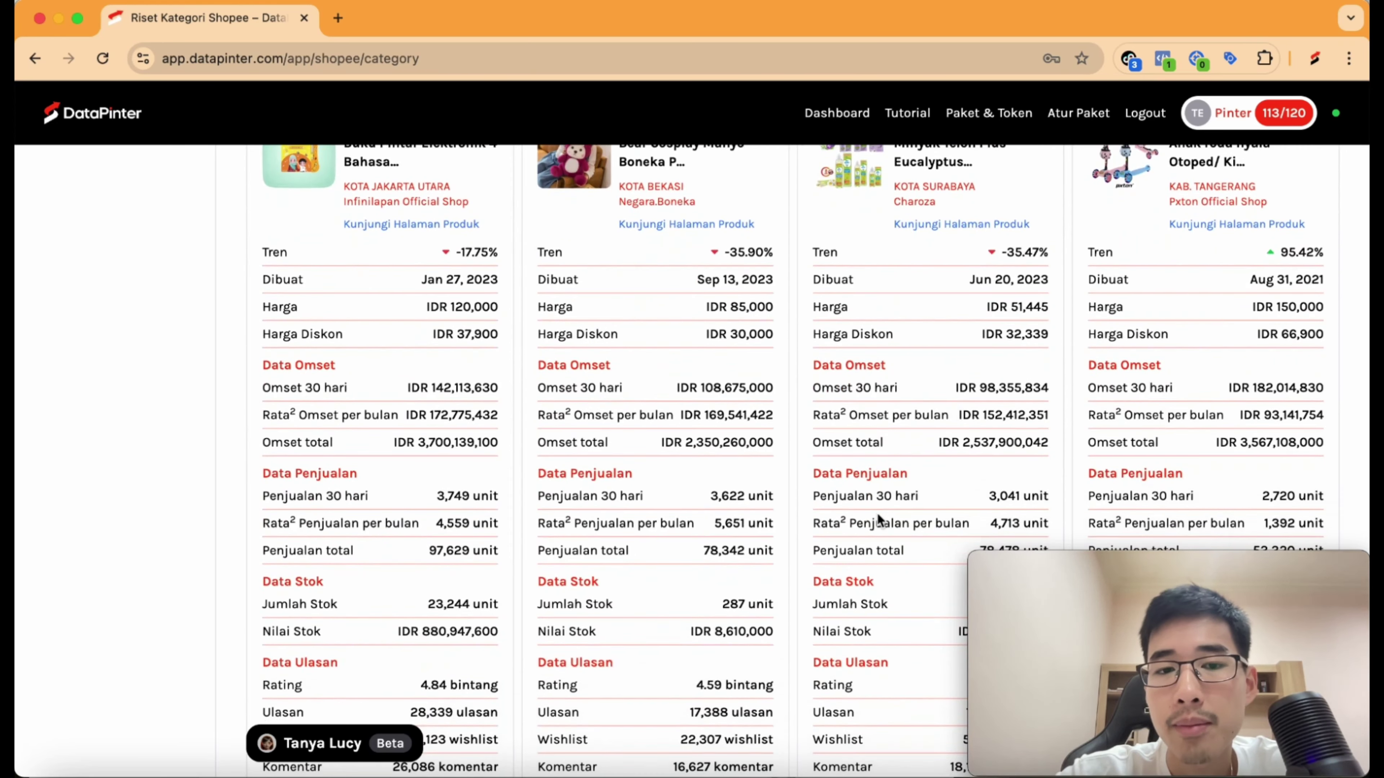
scroll(876, 513, up, 1)
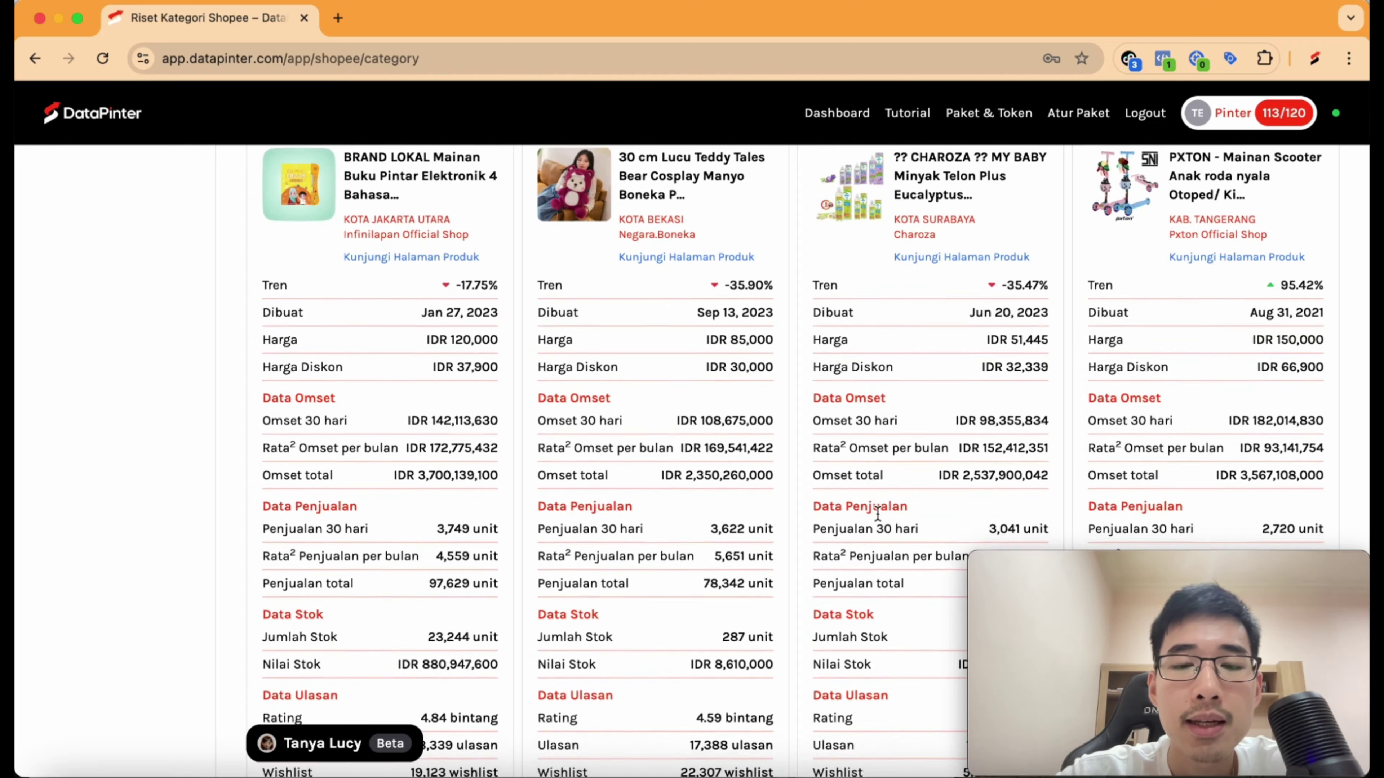
scroll(877, 513, down, 15)
scroll(877, 513, down, 18)
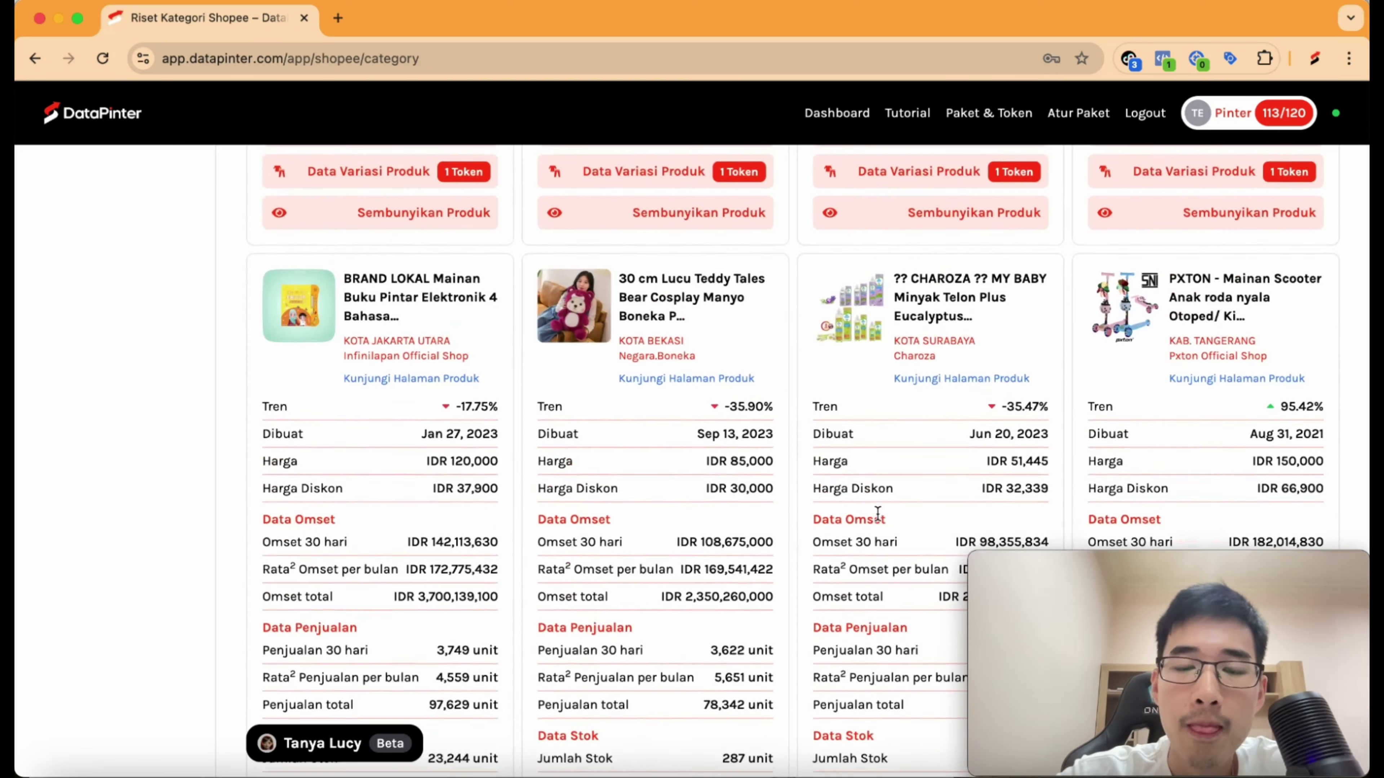
scroll(812, 457, up, 1)
scroll(812, 457, down, 20)
scroll(818, 455, up, 3)
scroll(819, 455, up, 2)
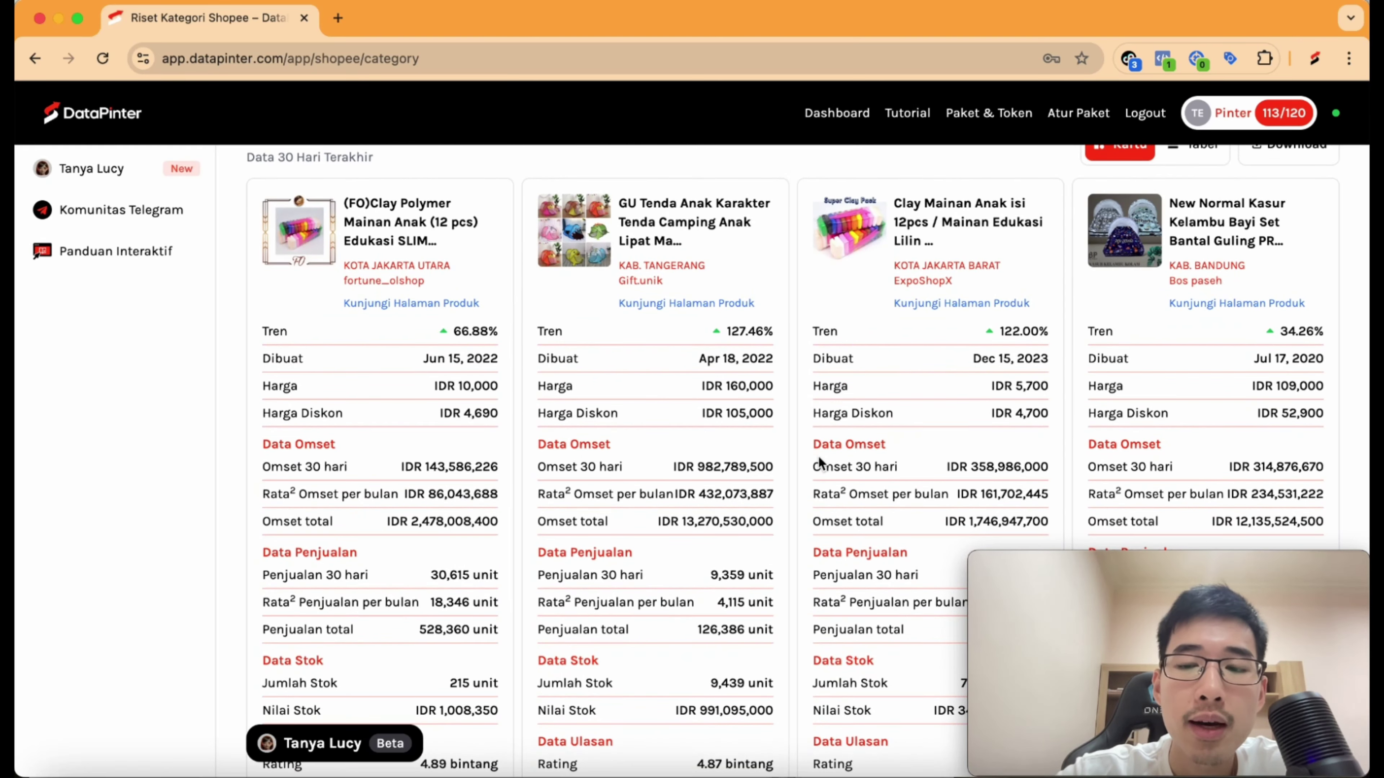
scroll(819, 455, down, 1)
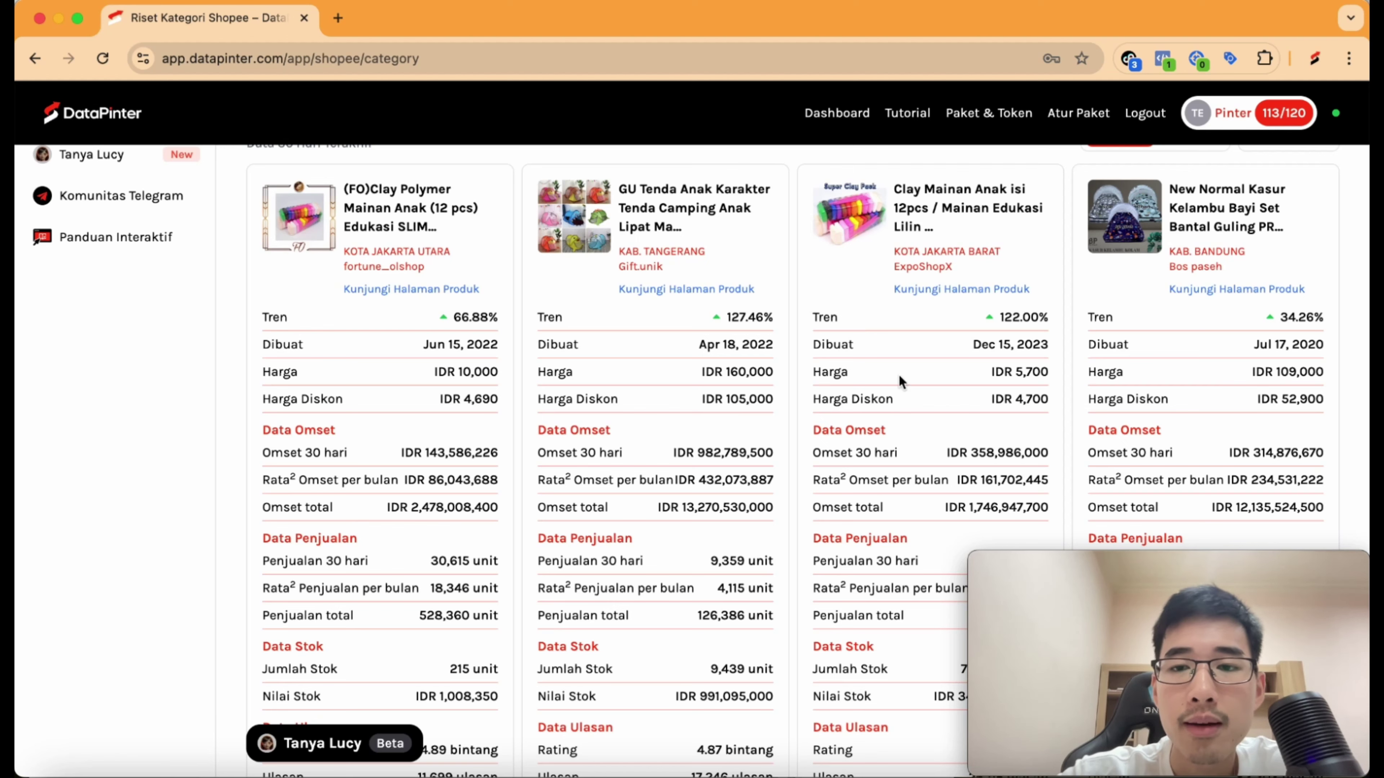
Step: Examine the revenue, sales, stock and Data Ulasan figures on ExpoShopX's Clay Mainan Anak product card
scroll(897, 426, down, 1)
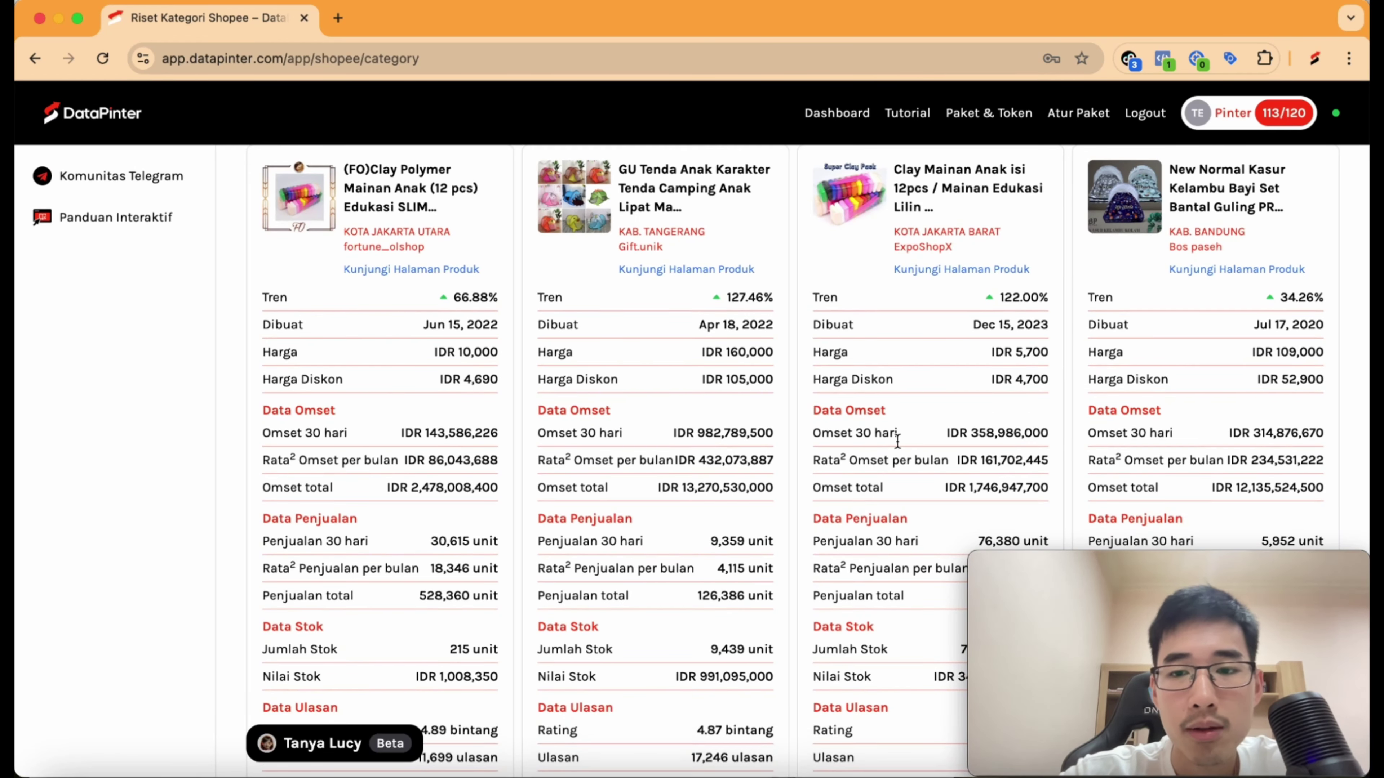
scroll(1001, 458, down, 1)
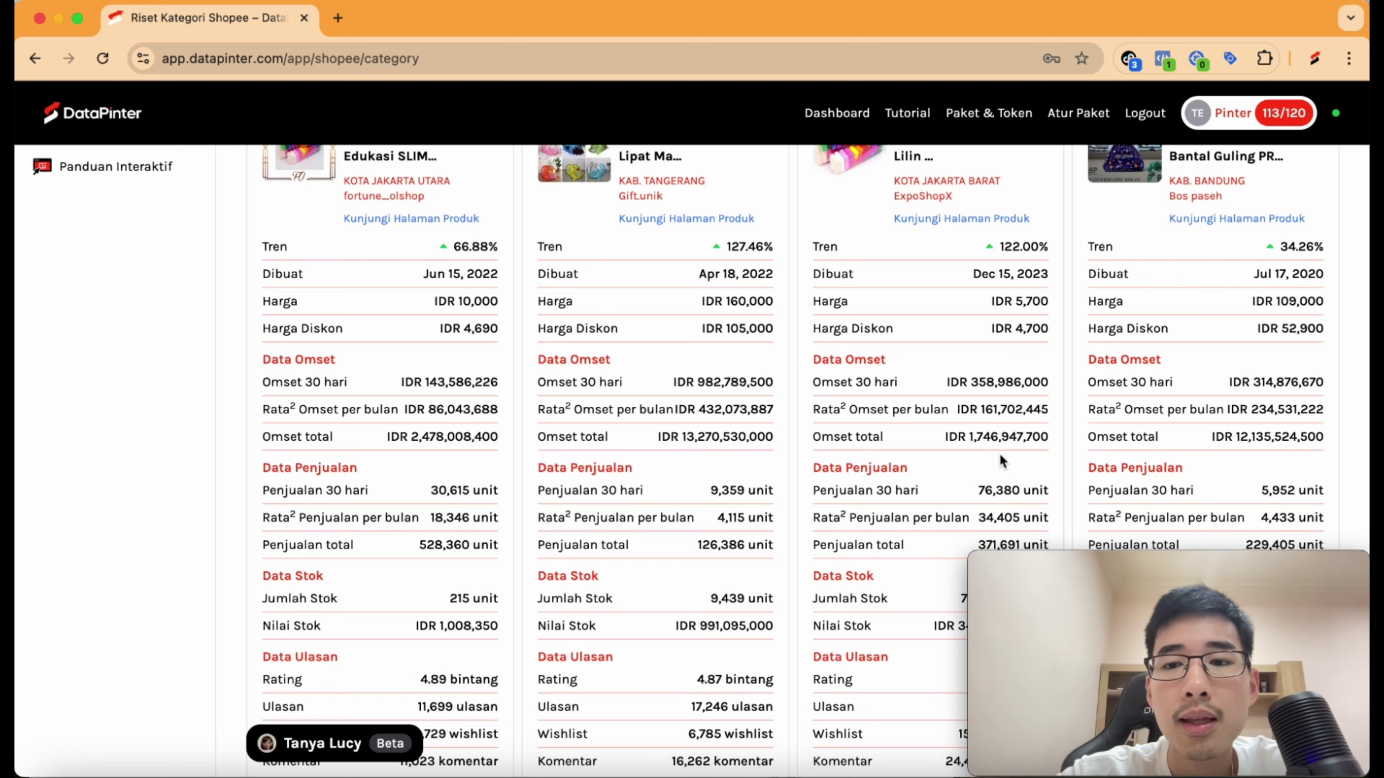
scroll(999, 461, down, 3)
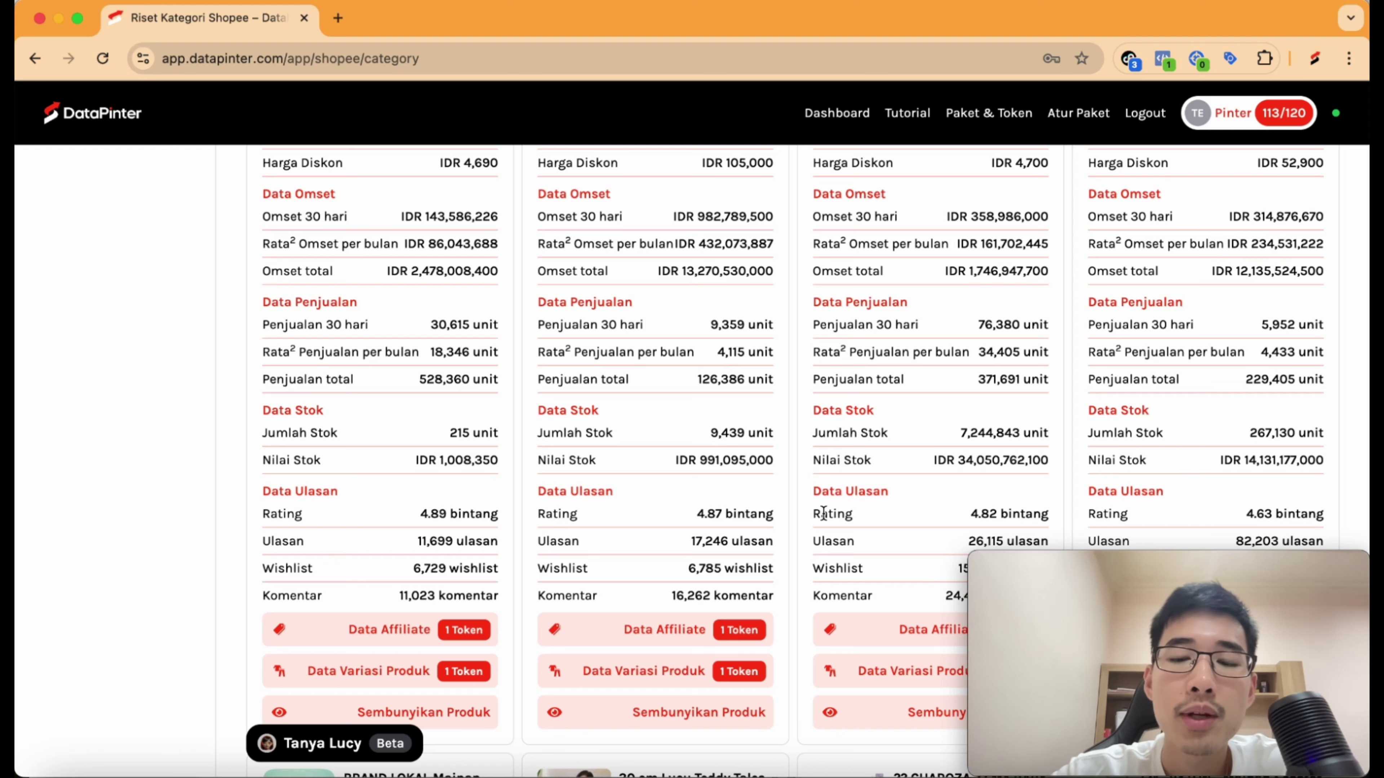
scroll(826, 452, down, 1)
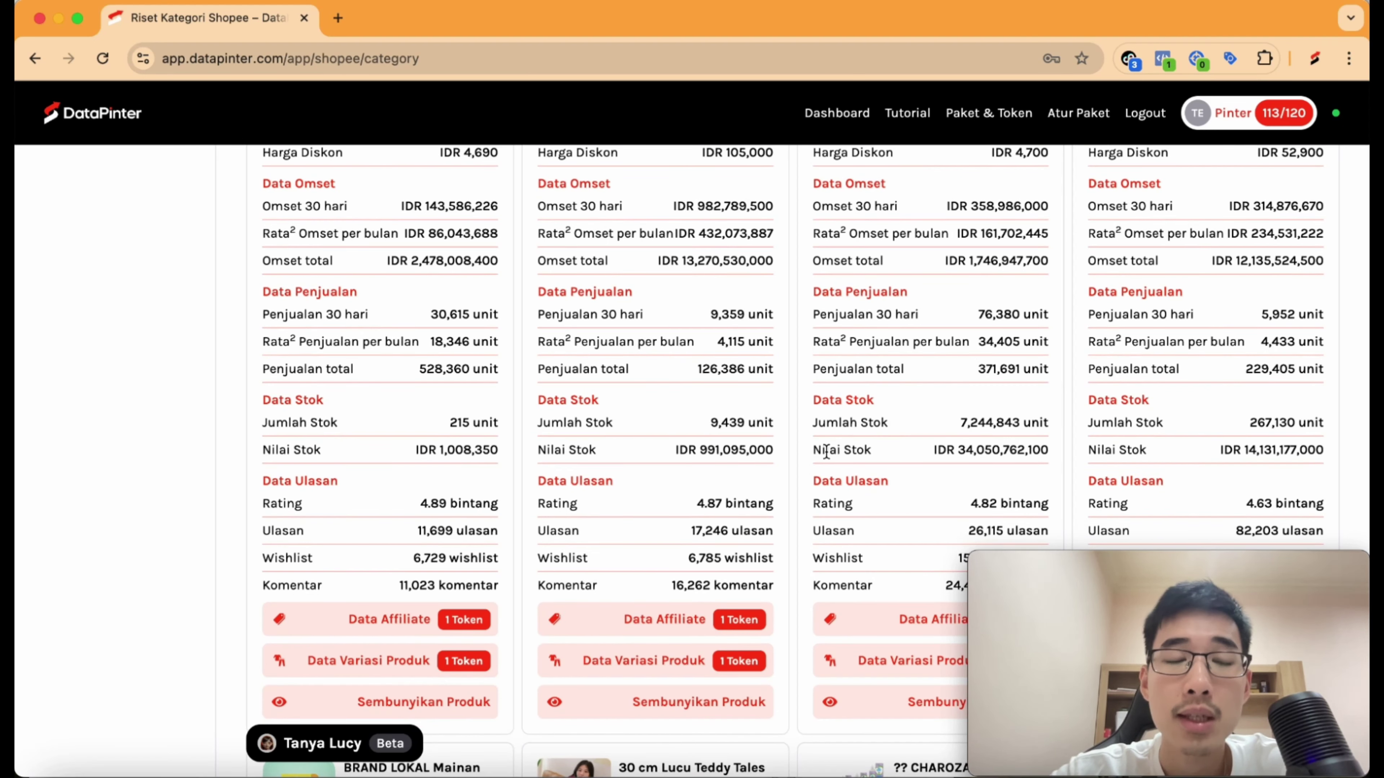
scroll(826, 453, down, 3)
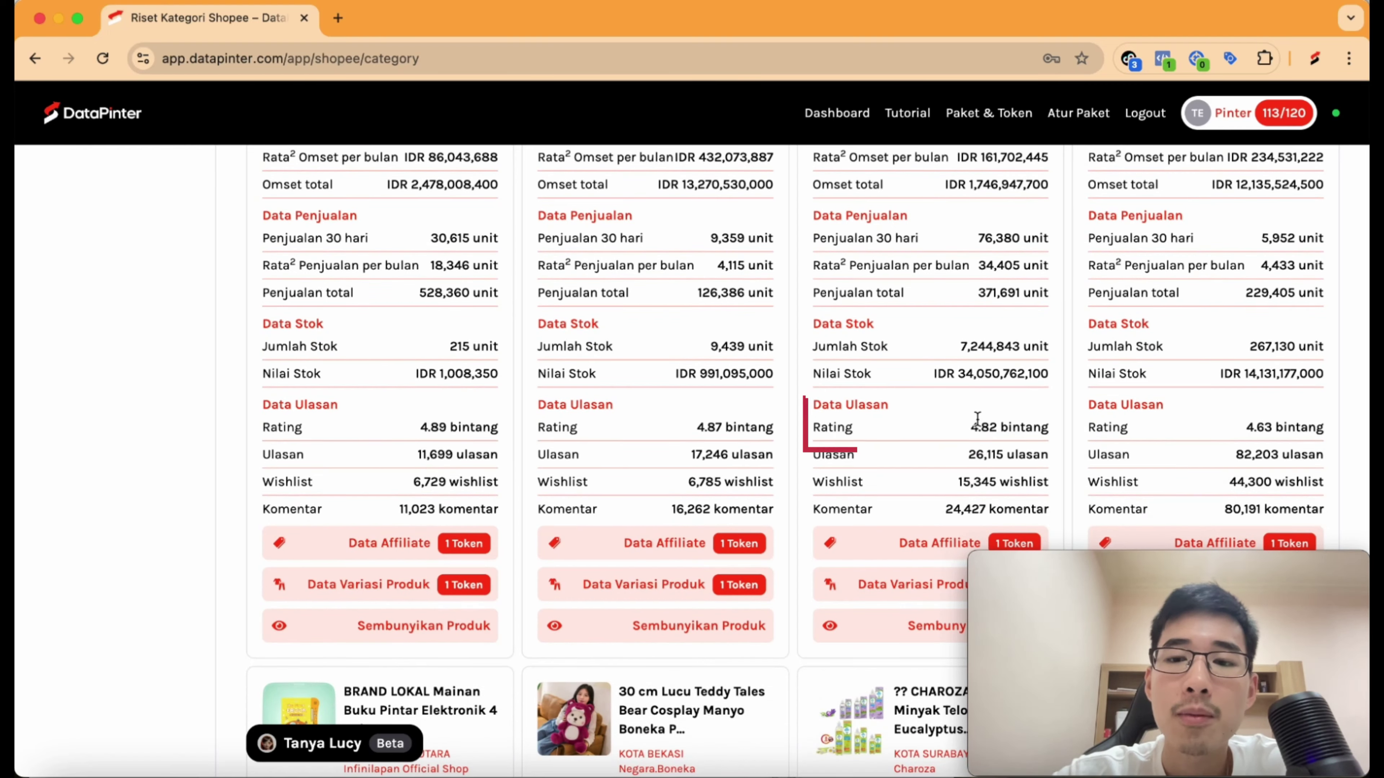
Step: Copy the keyword "Clay Mainan Anak" from the title of the ExpoShopX product card
scroll(978, 423, up, 5)
scroll(977, 418, up, 7)
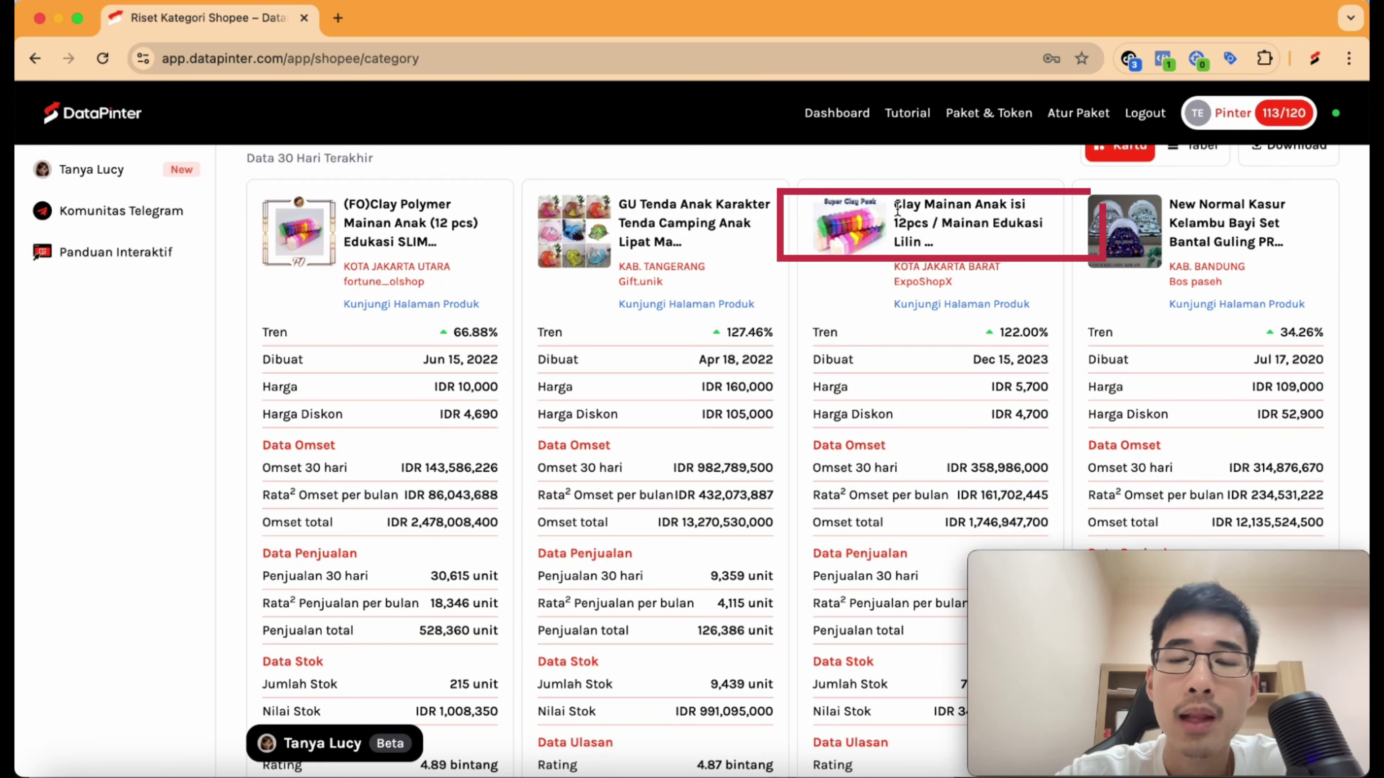
drag(896, 208, 1007, 210)
key(super+c)
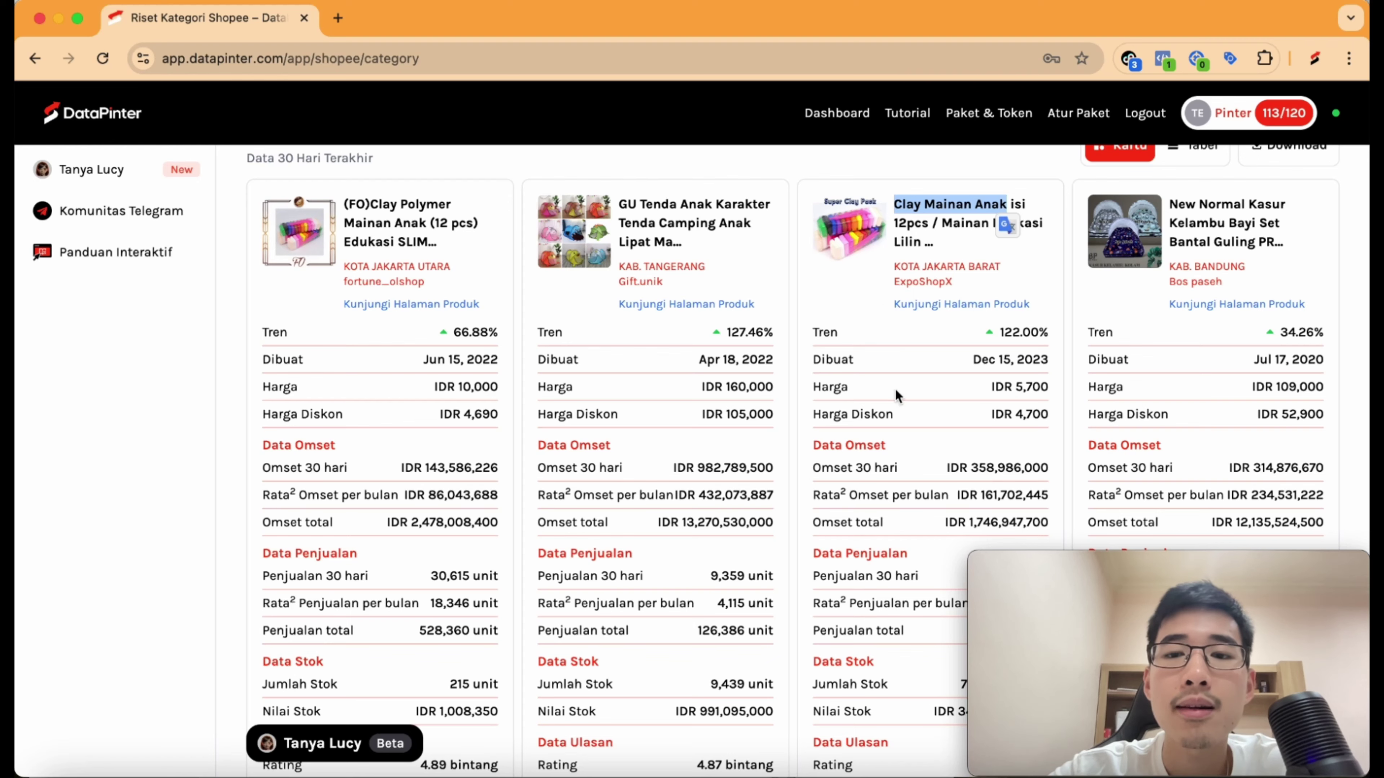
click(705, 312)
Step: Open the Shopee Riset Produk tool in a new browser tab and switch to it
scroll(678, 284, up, 20)
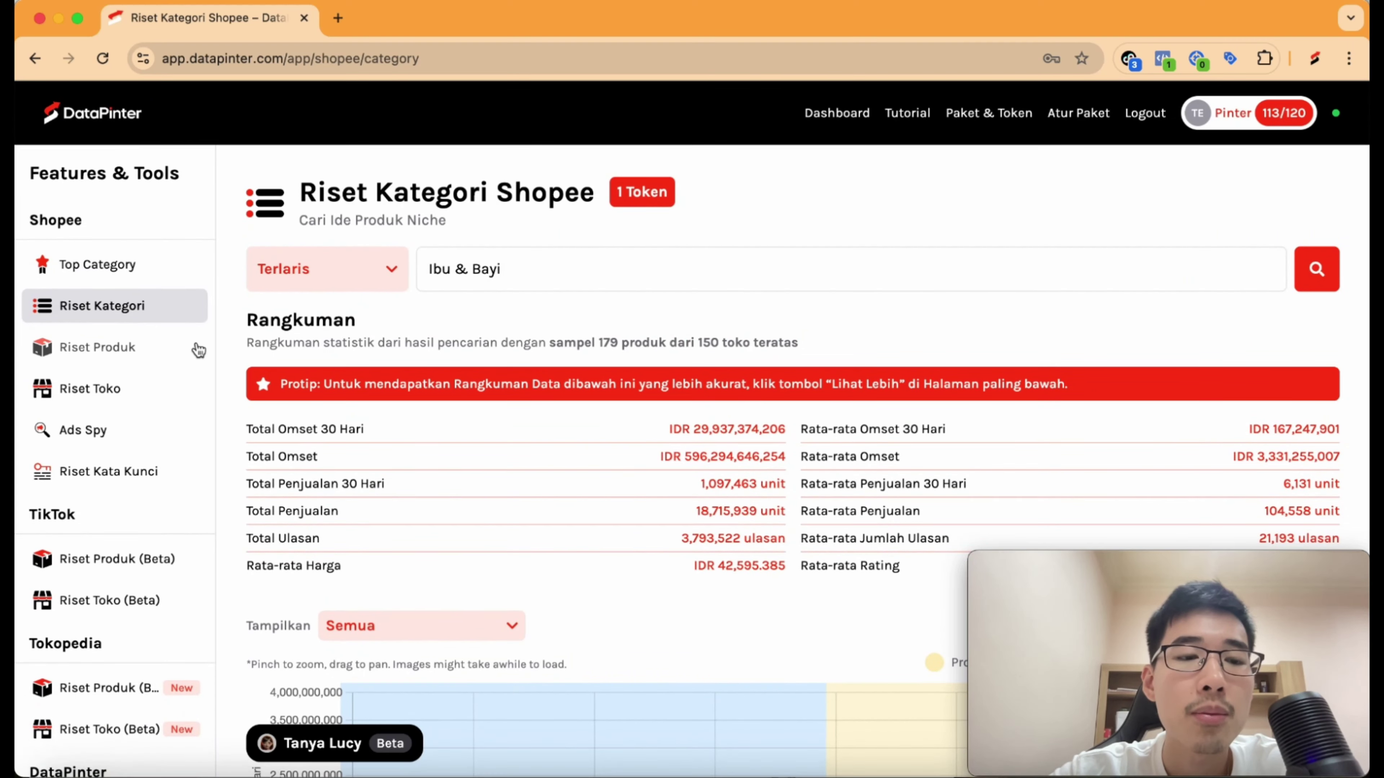
right_click(125, 352)
click(191, 360)
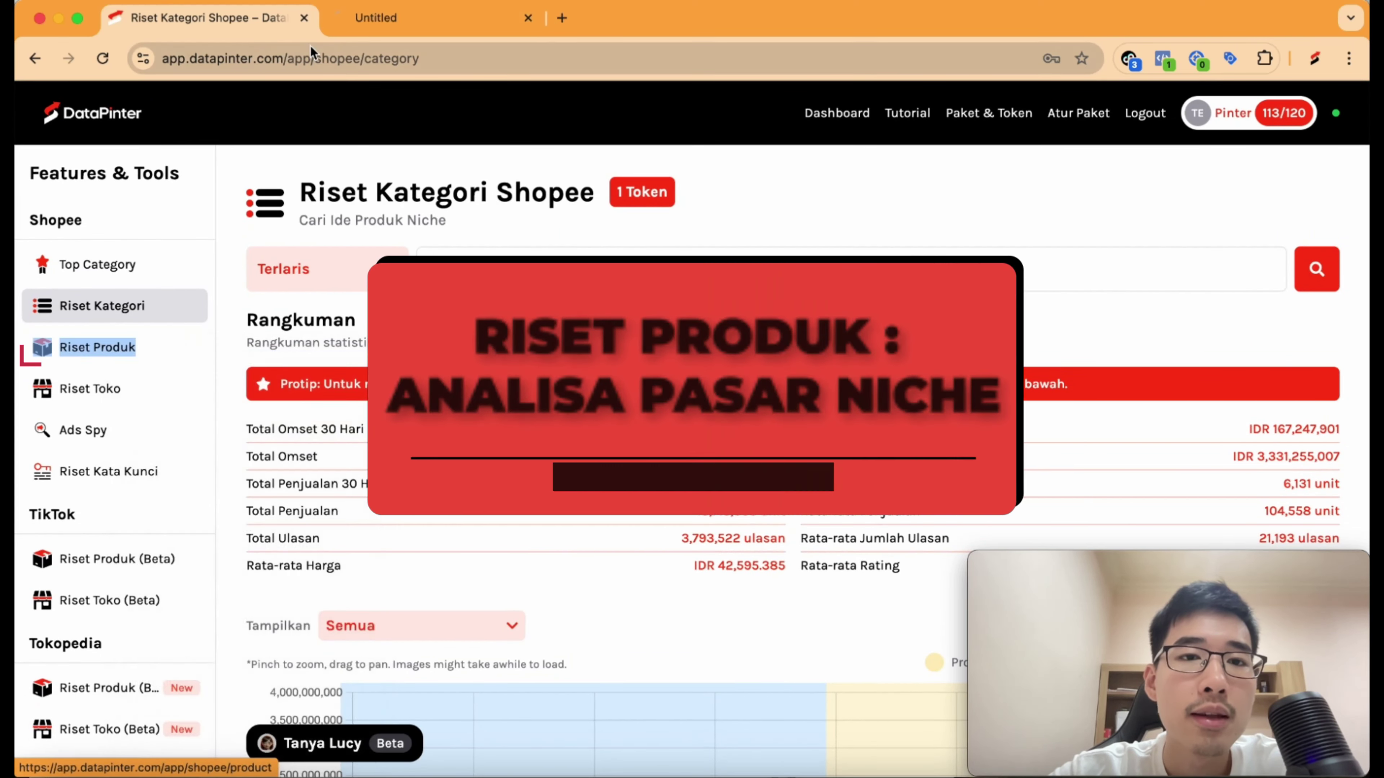
click(381, 18)
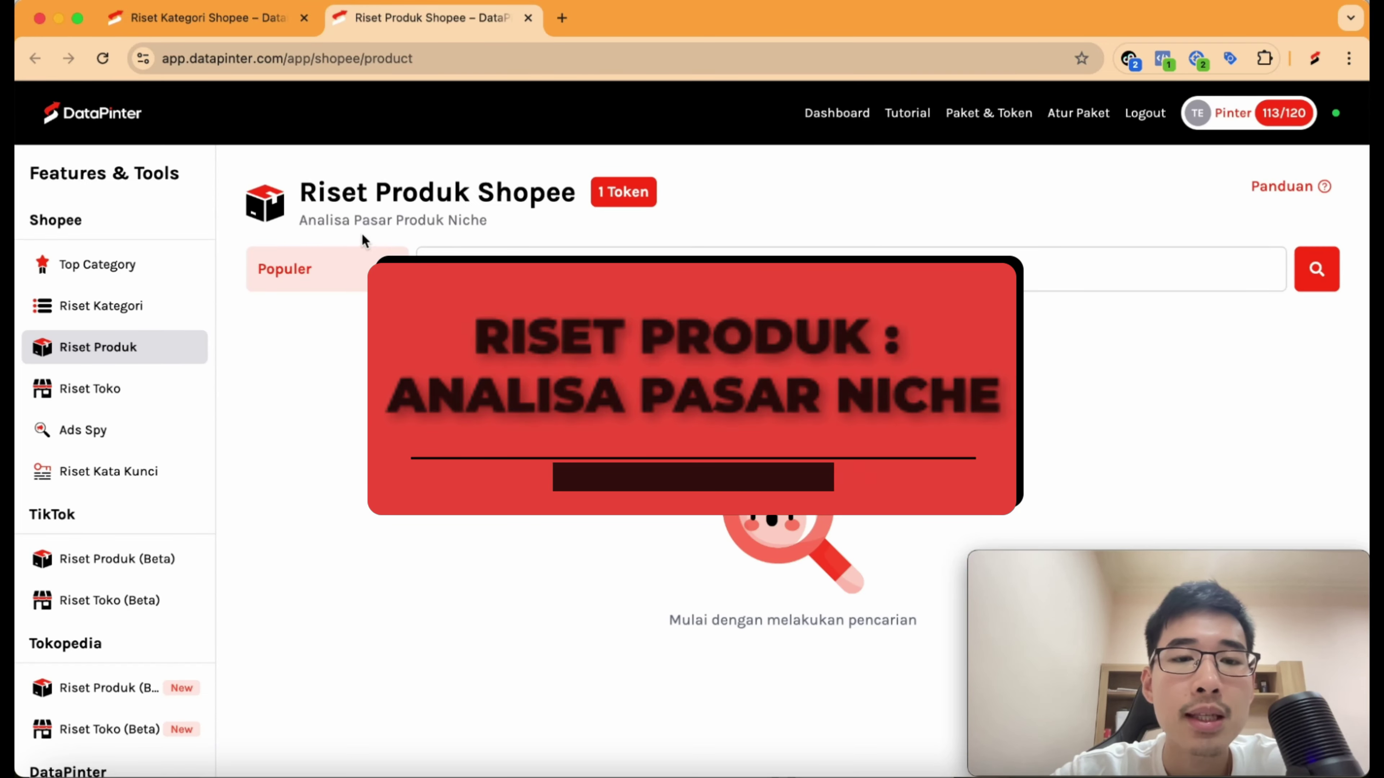
Step: Search Riset Produk for the copied keyword "Clay Mainan Anak" with the results sorted by Terlaris
click(393, 272)
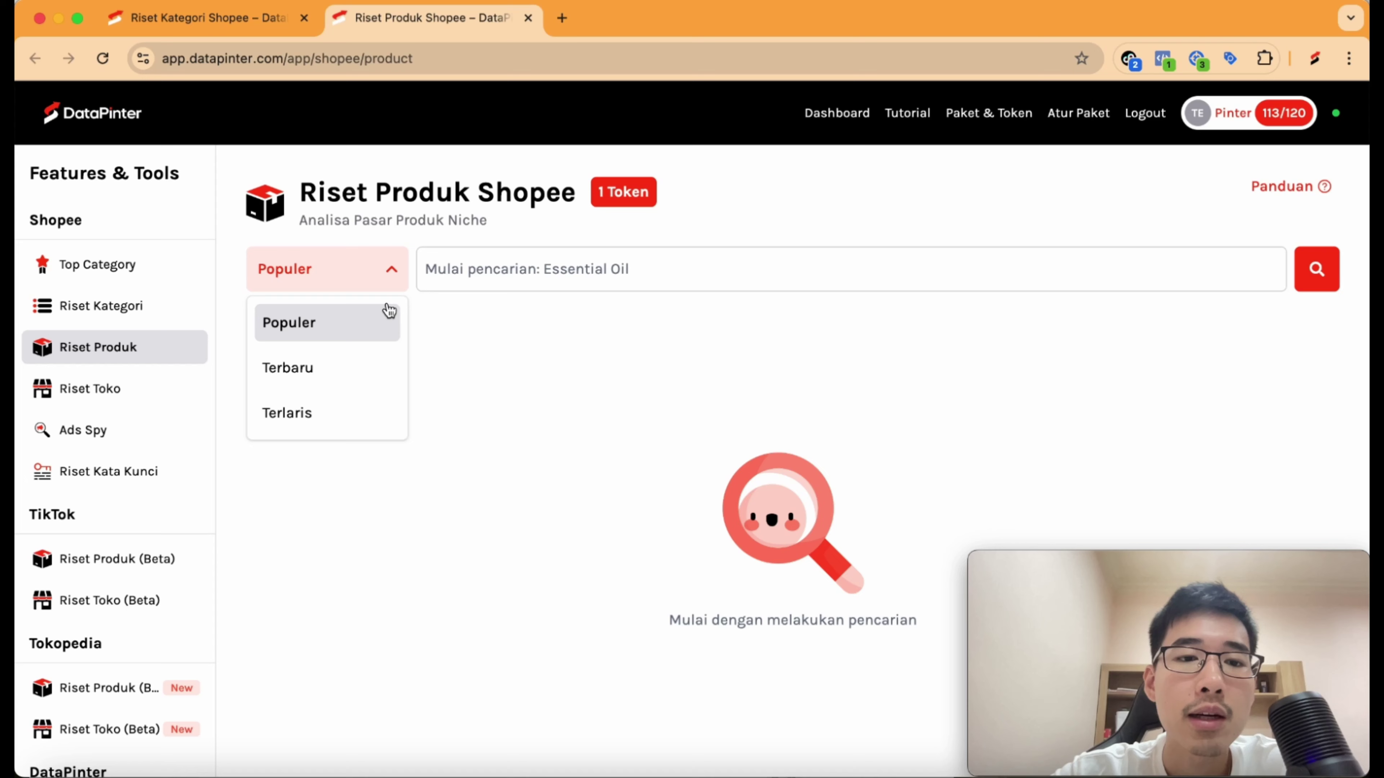
click(345, 413)
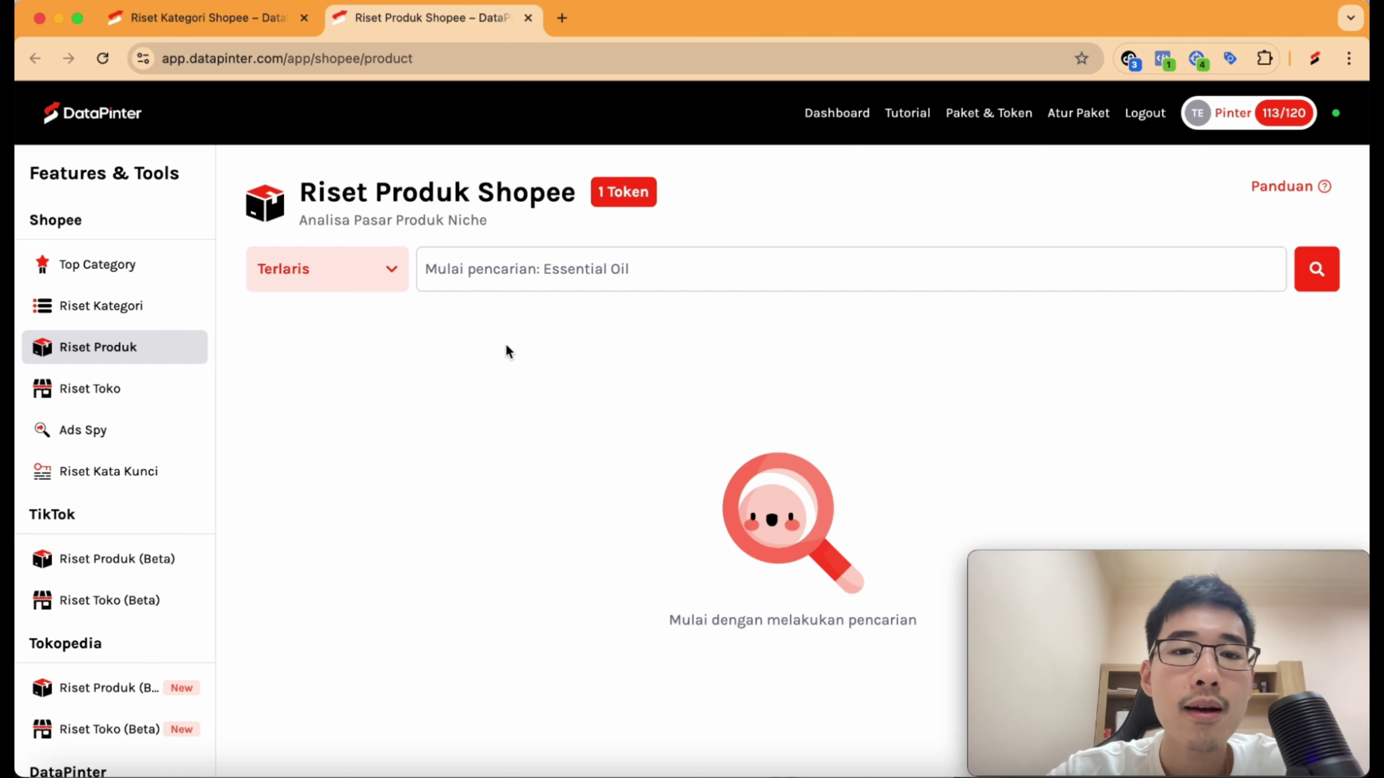
click(530, 272)
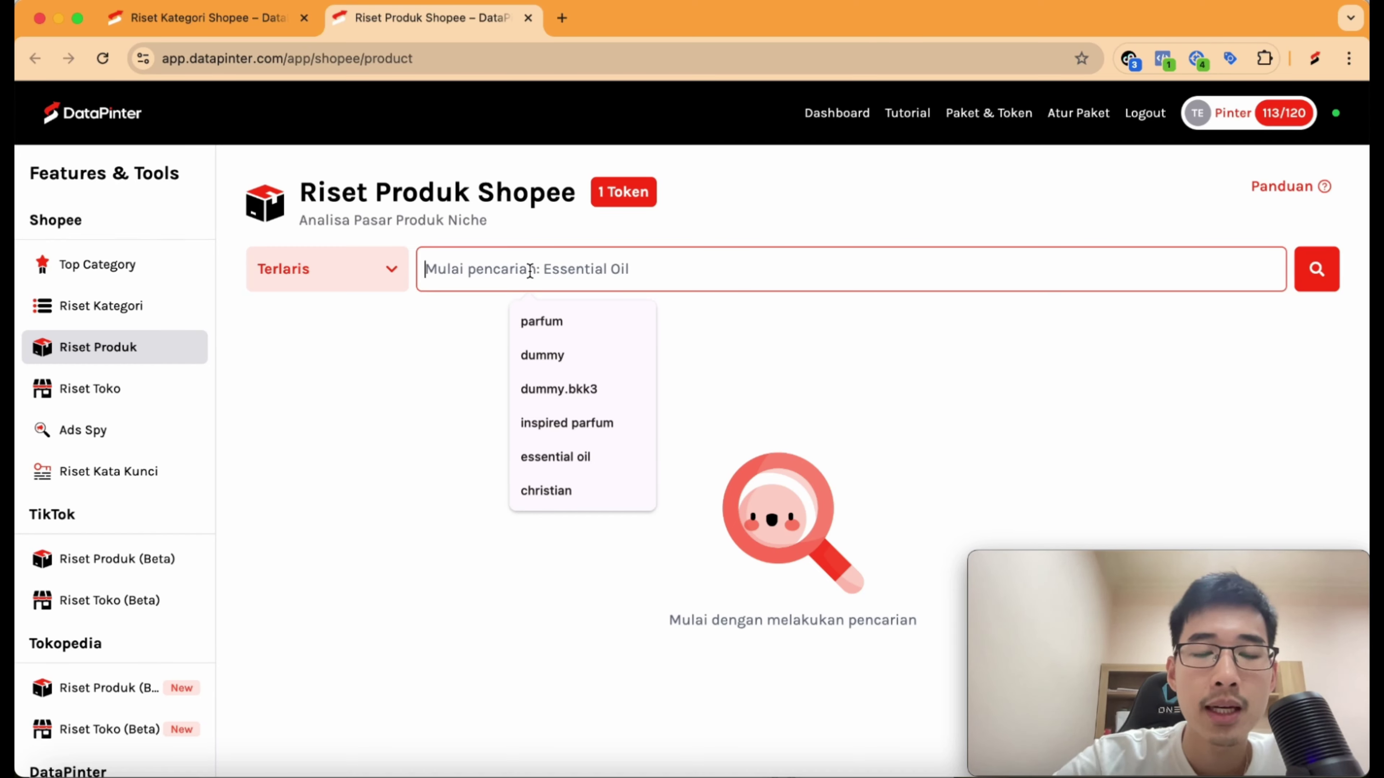
key(super+v)
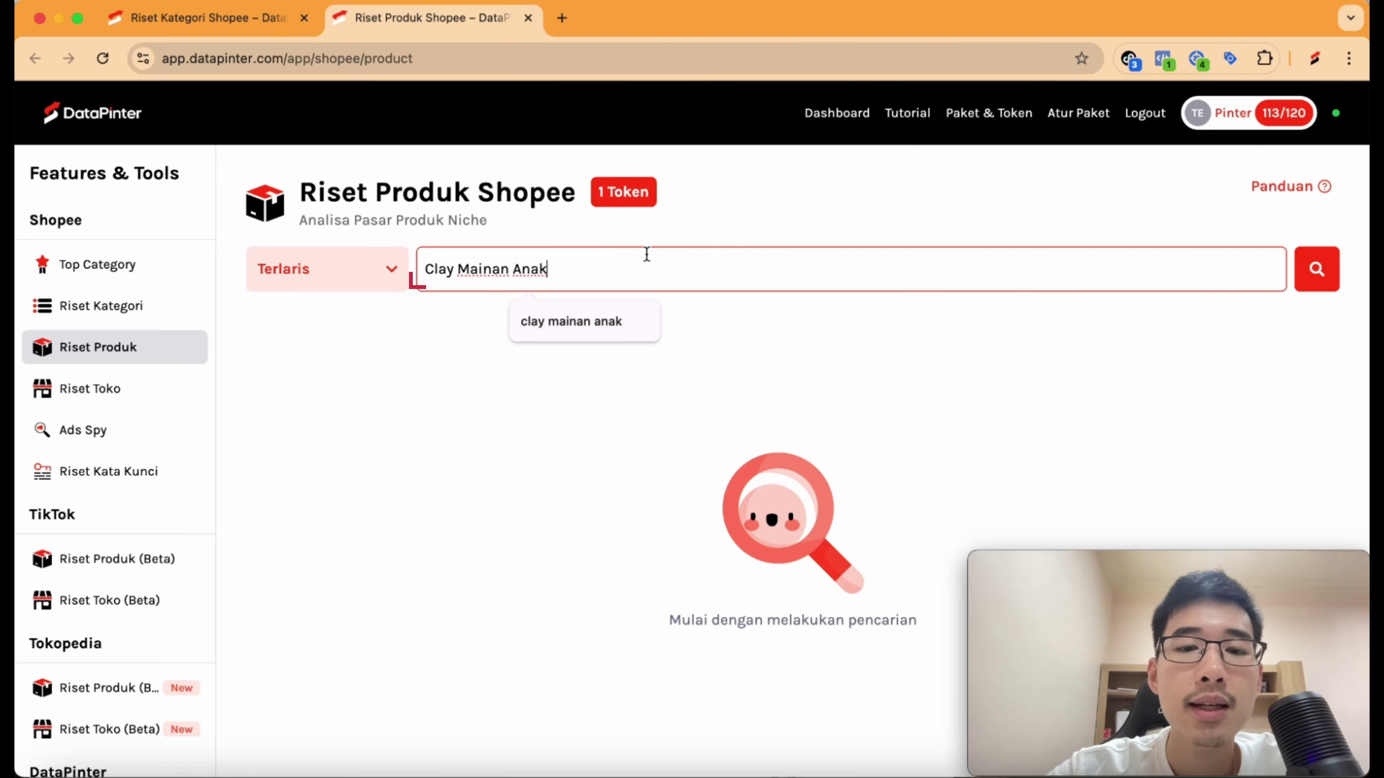
key(Return)
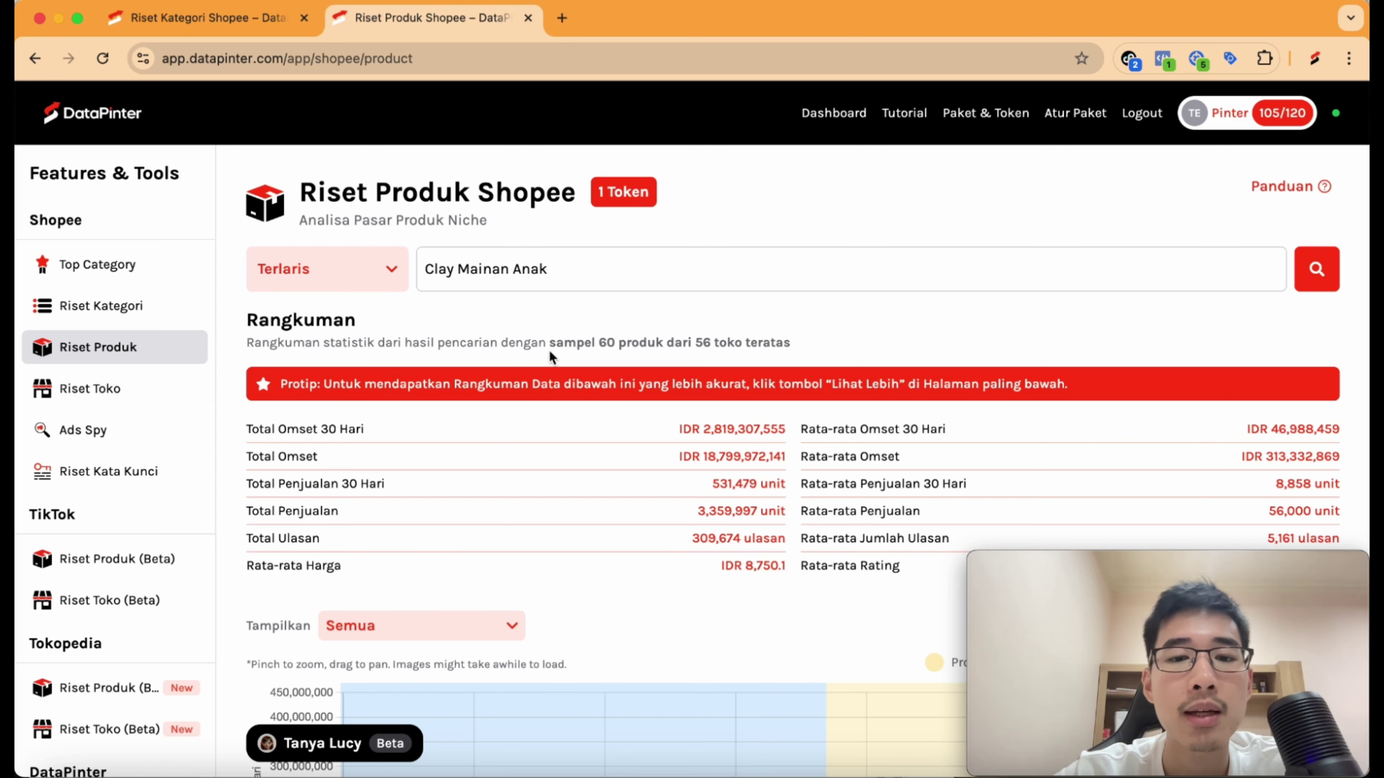
Step: Review the Clay Mainan Anak Rangkuman and its sample size, the Lihat Lebih option and the revenue-versus-sales product chart
click(723, 366)
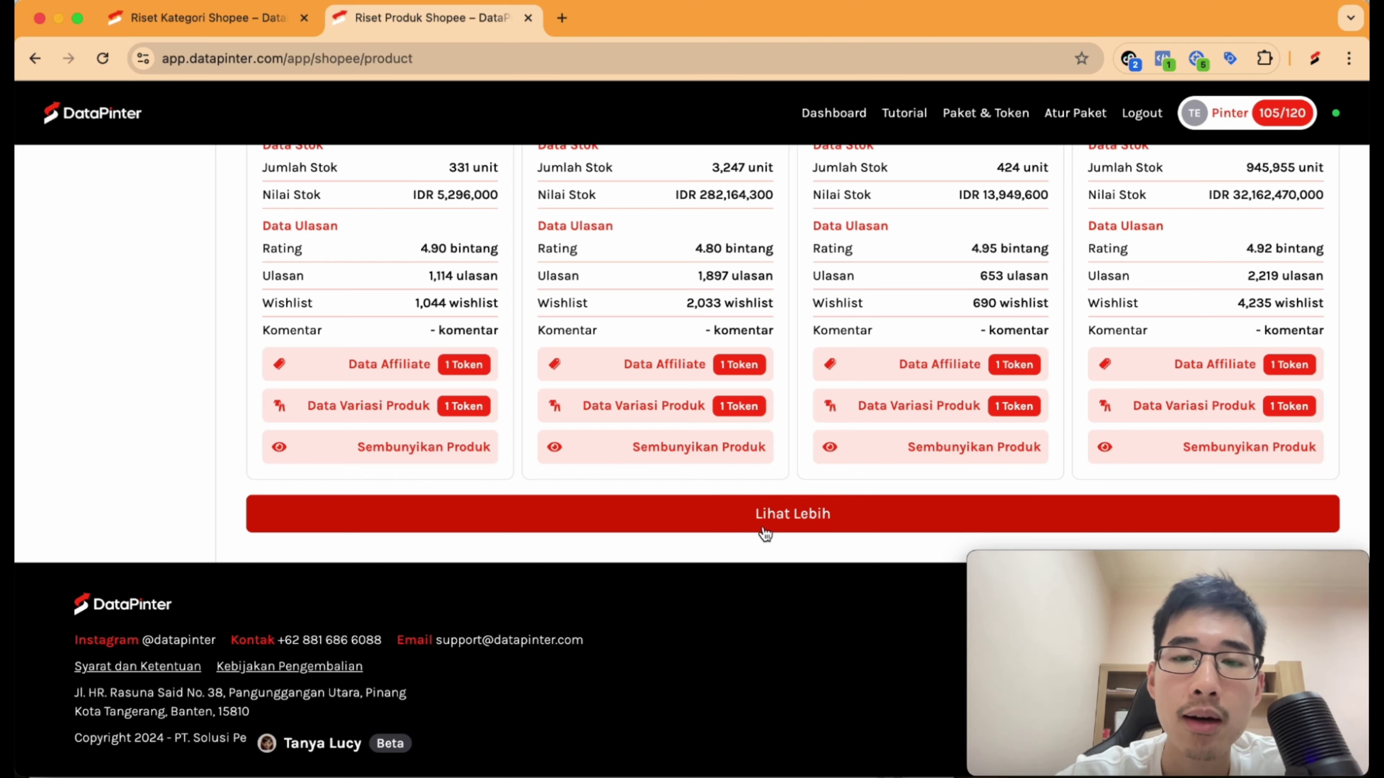
click(764, 531)
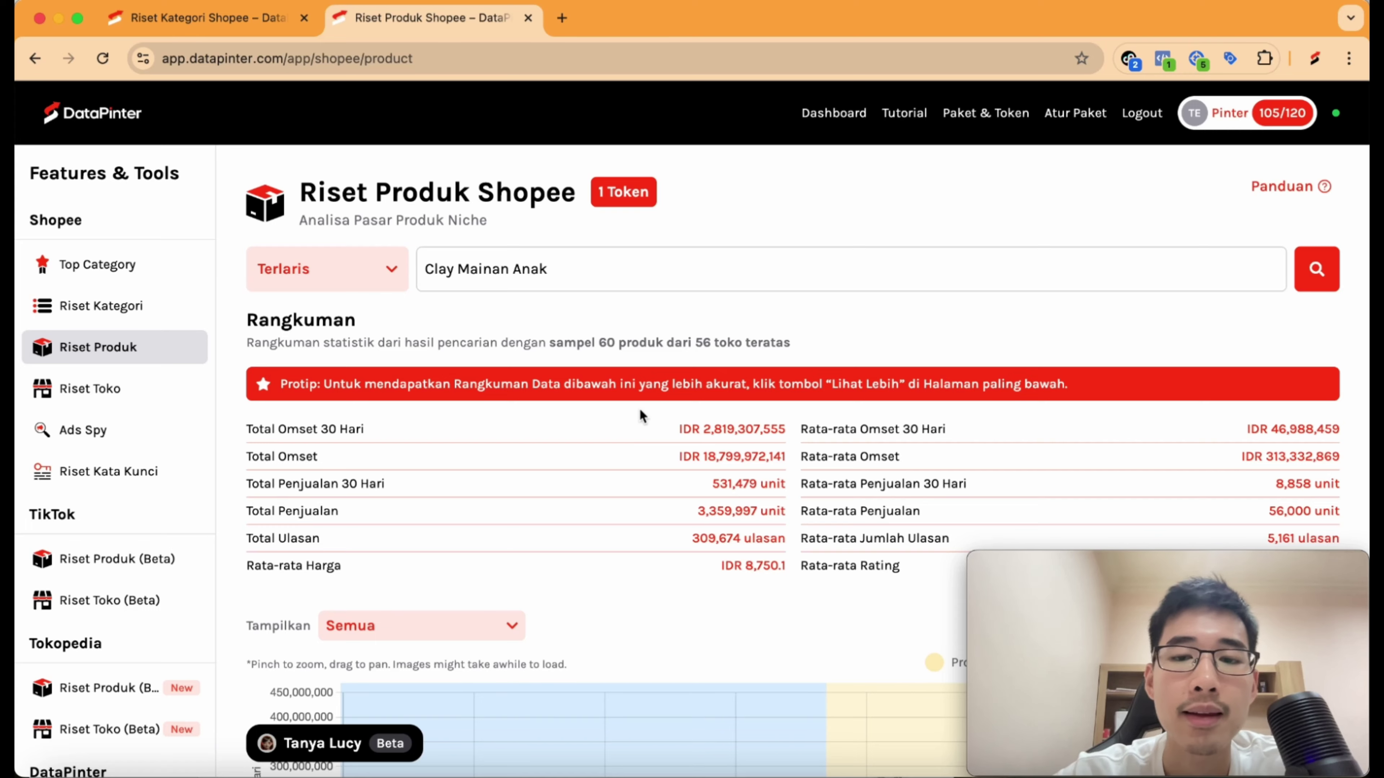
scroll(624, 494, down, 6)
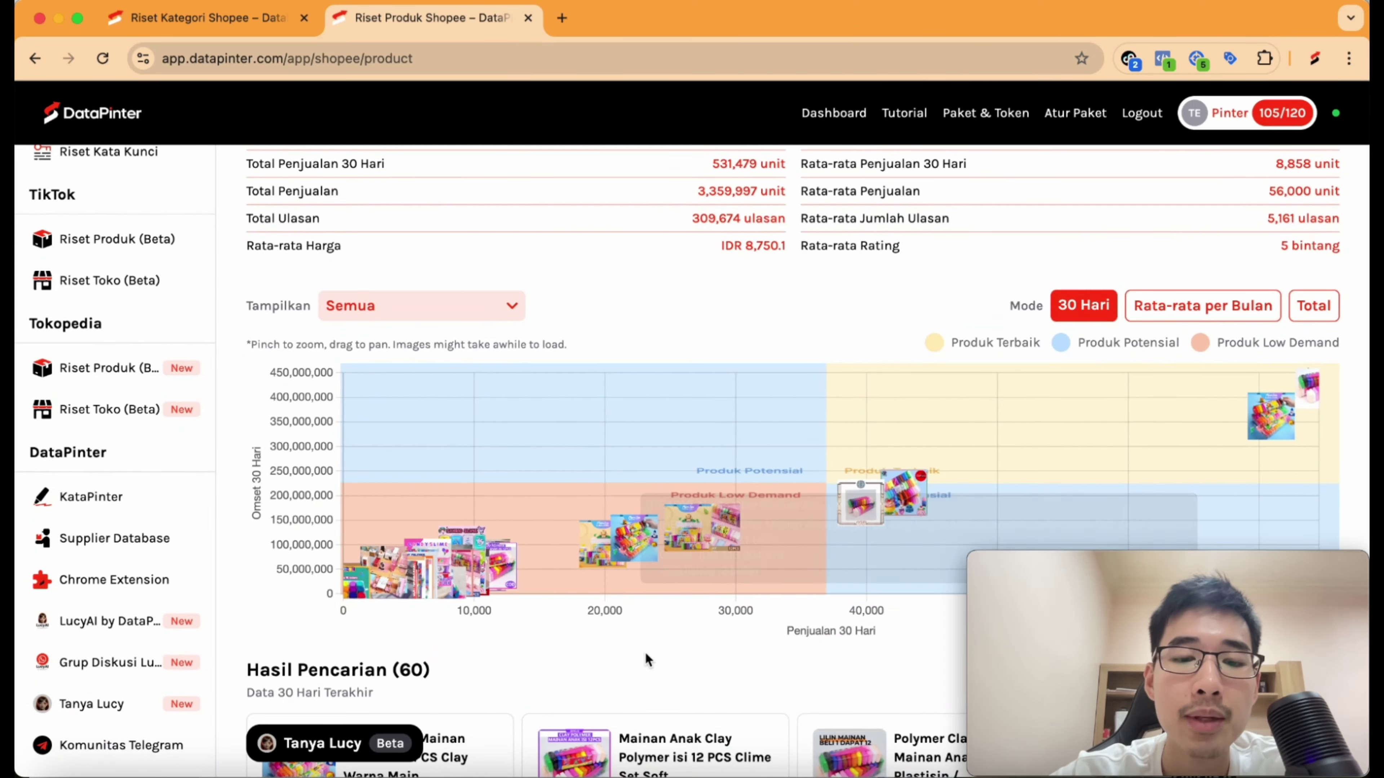
scroll(645, 653, down, 11)
scroll(645, 657, up, 1)
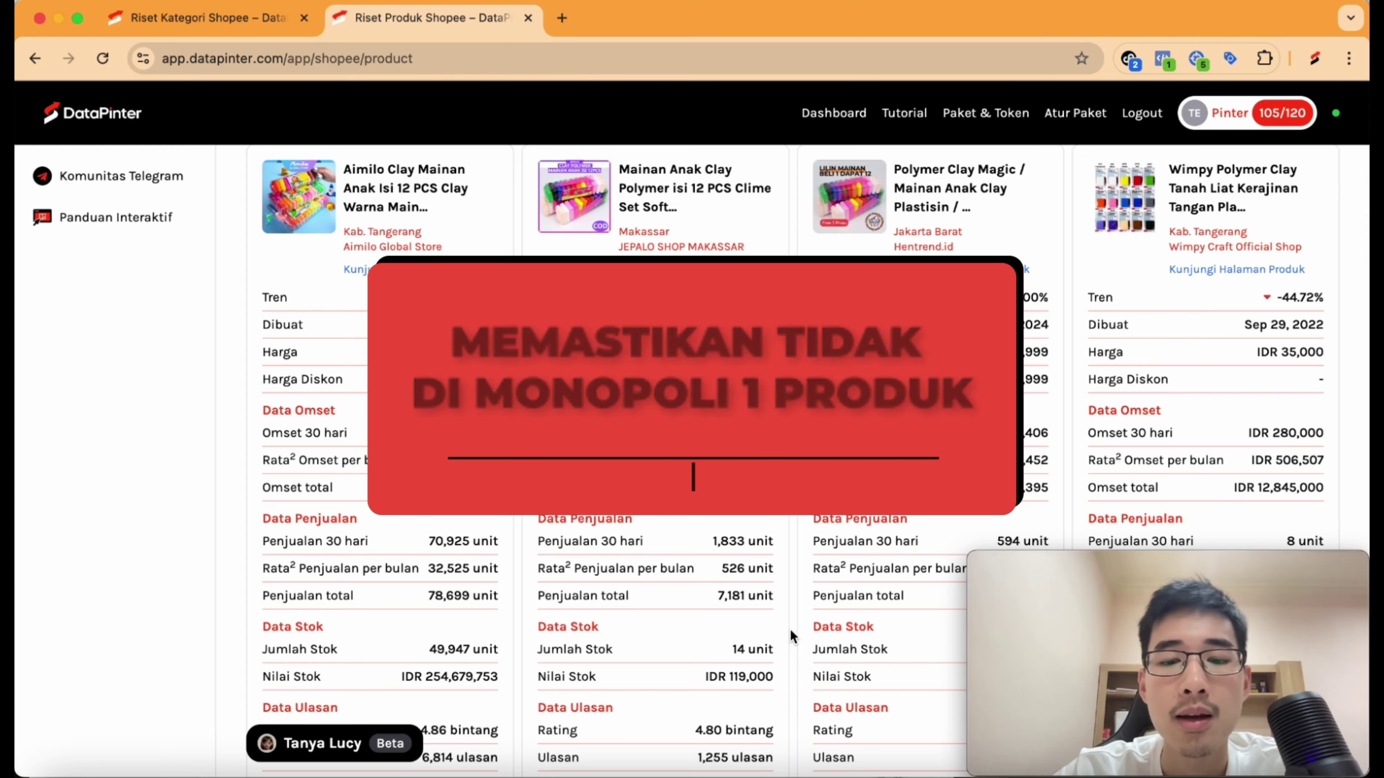
Step: Compare 30-day revenue and sales across the Clay Mainan Anak product cards to check whether a single product monopolises the market
scroll(790, 629, down, 10)
scroll(790, 629, down, 1)
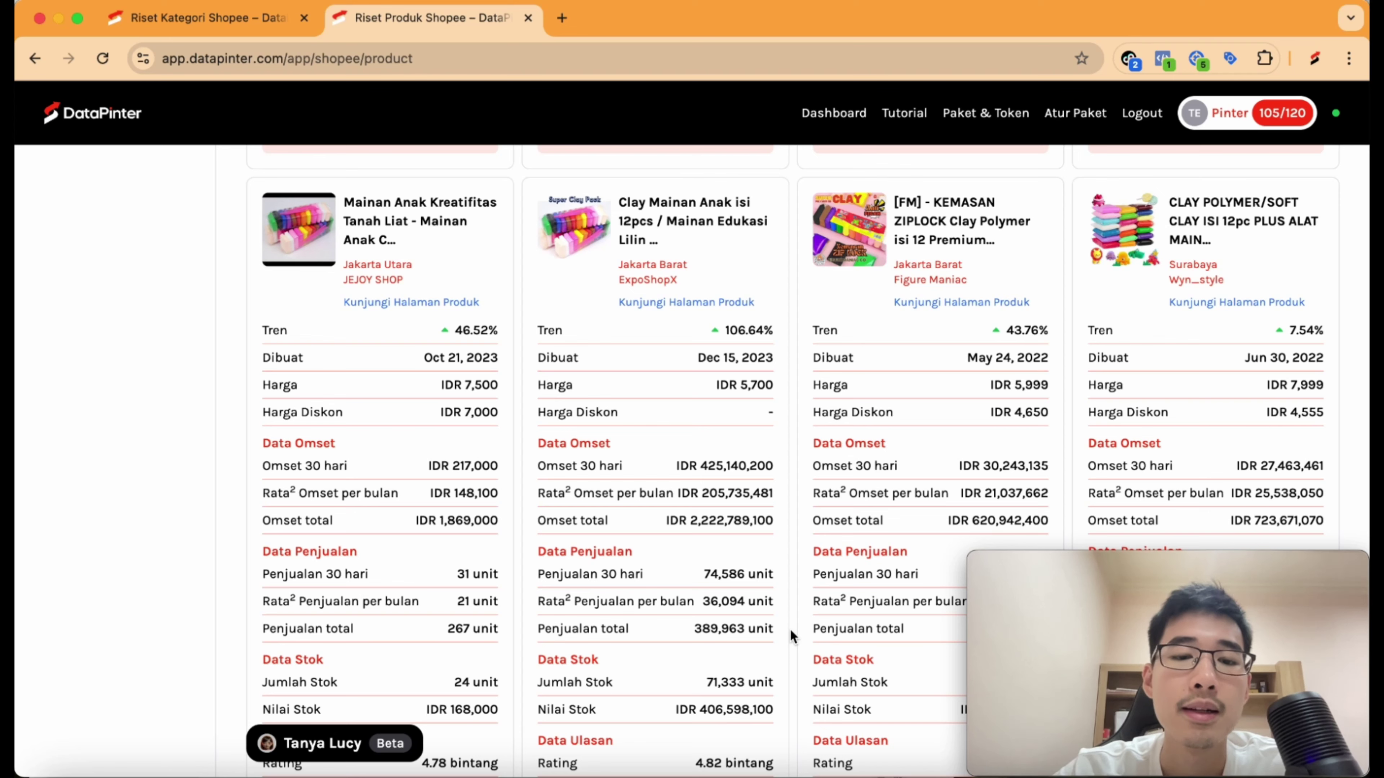
scroll(790, 628, down, 5)
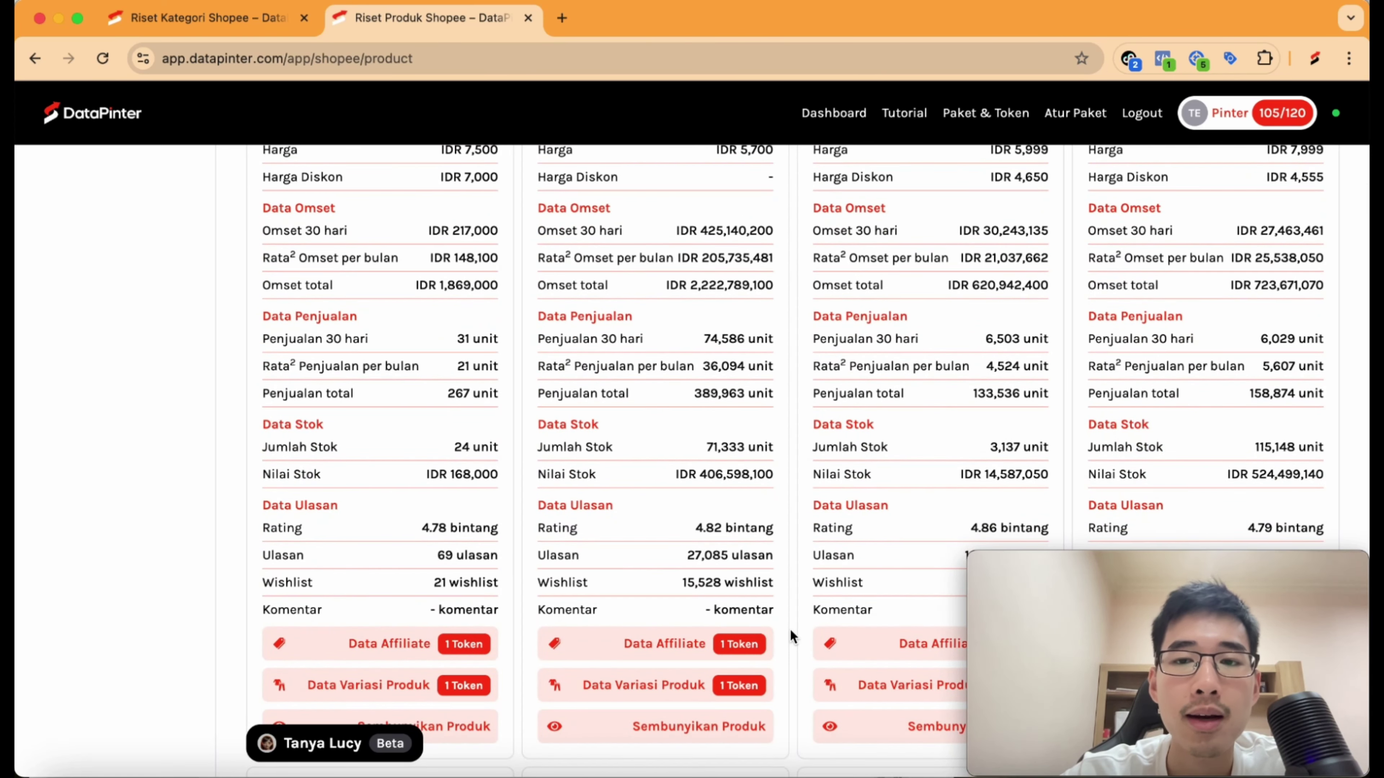
scroll(790, 635, down, 12)
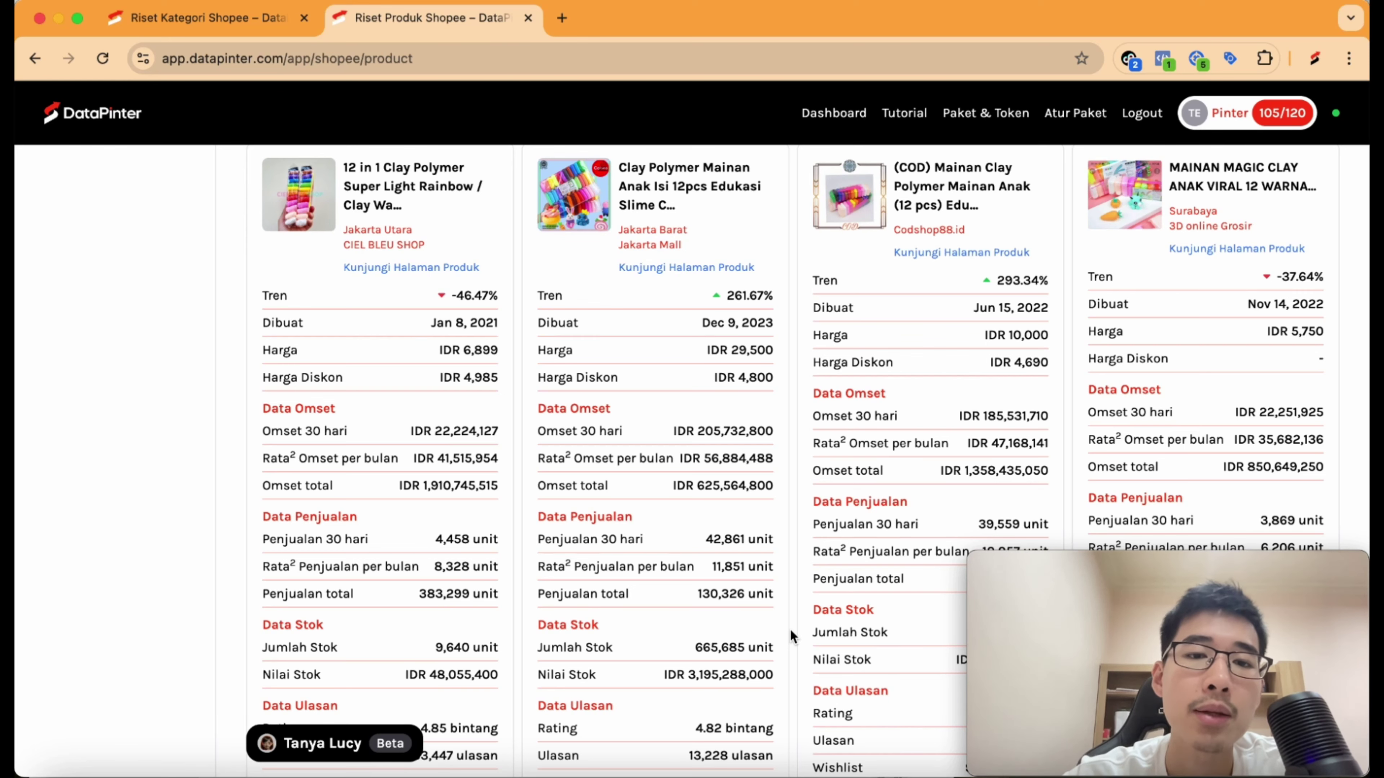
scroll(790, 629, up, 6)
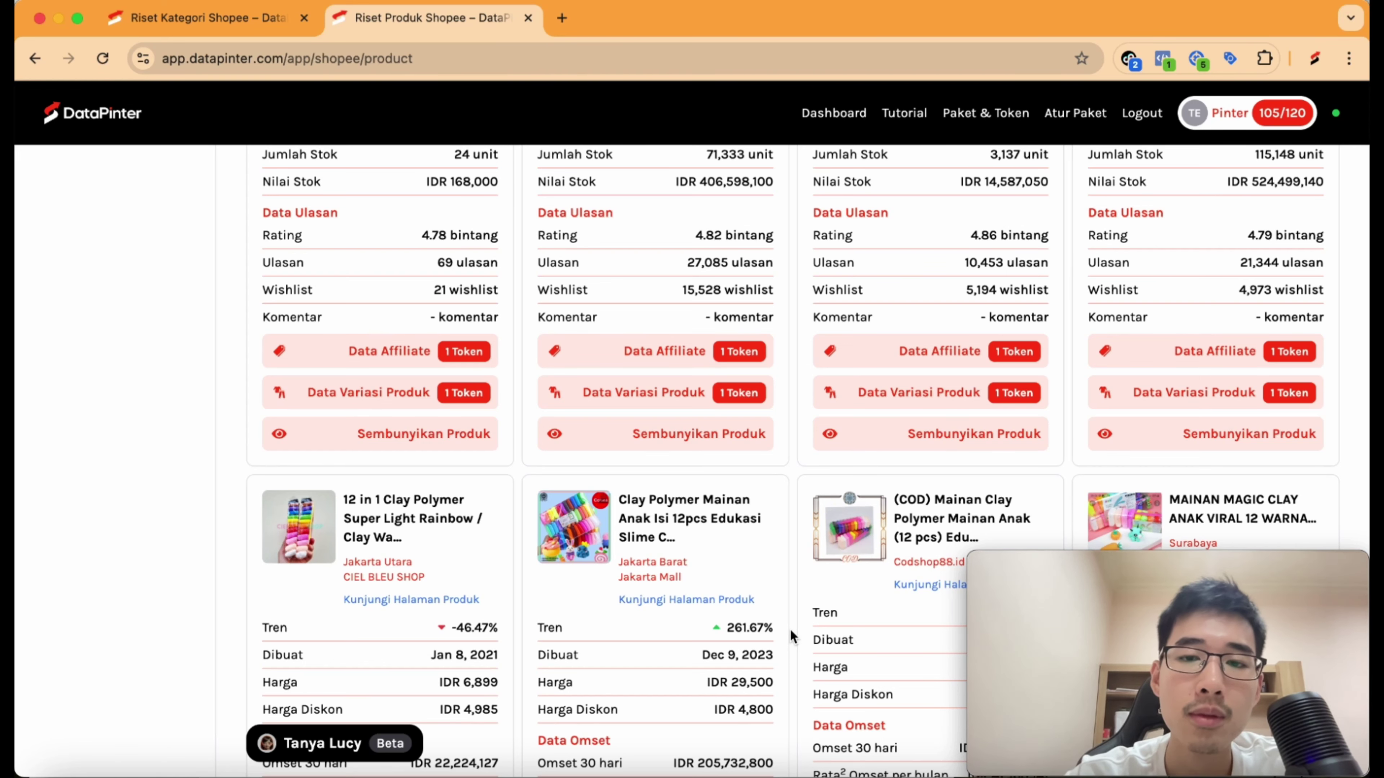
scroll(790, 629, up, 5)
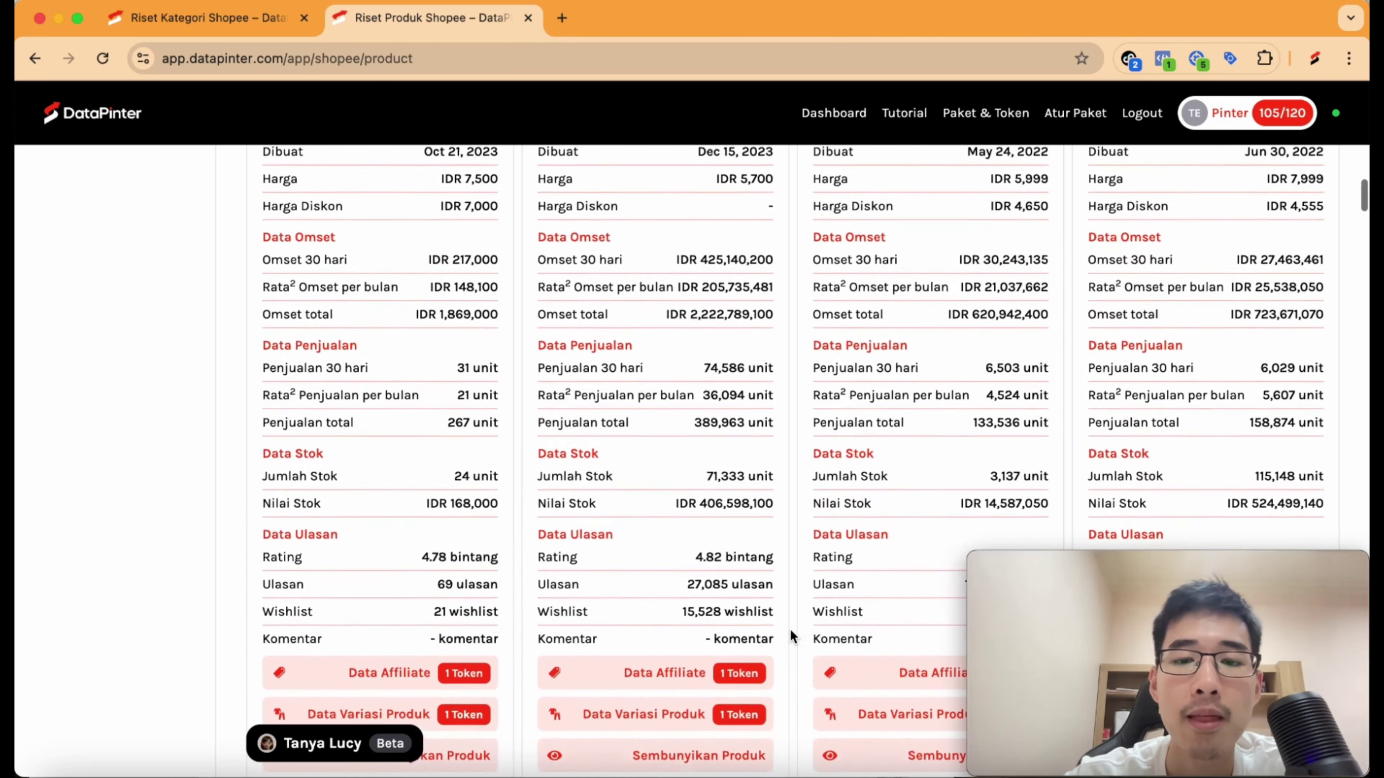
scroll(790, 628, up, 1)
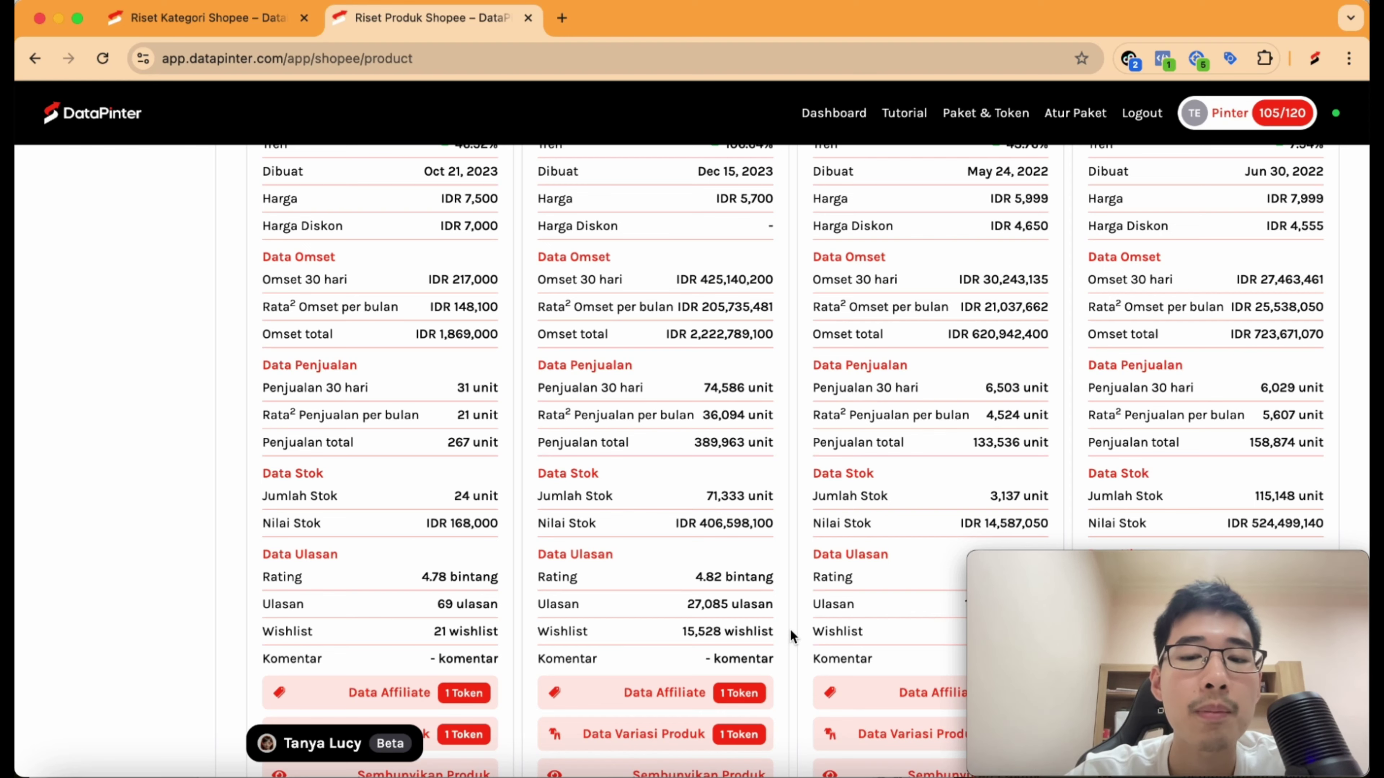
scroll(790, 631, down, 5)
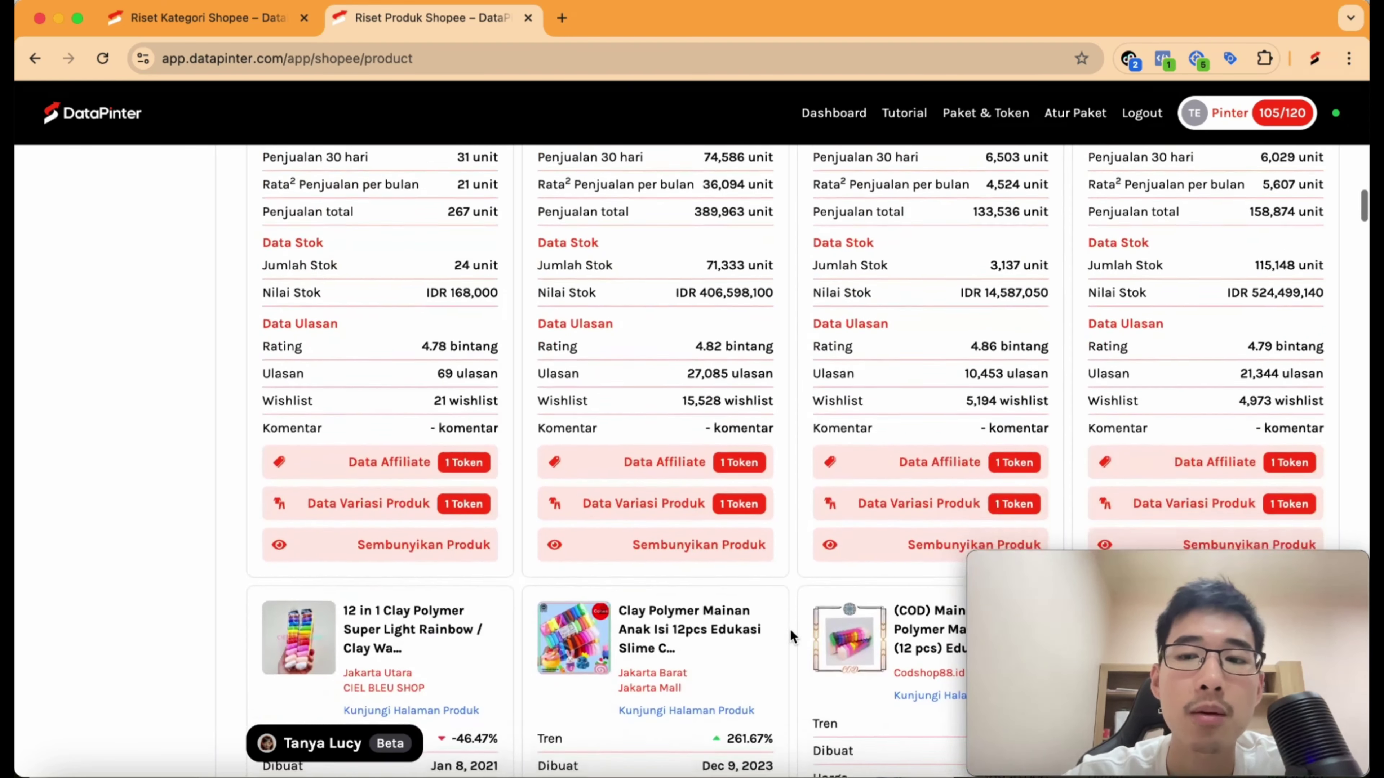
scroll(791, 632, down, 8)
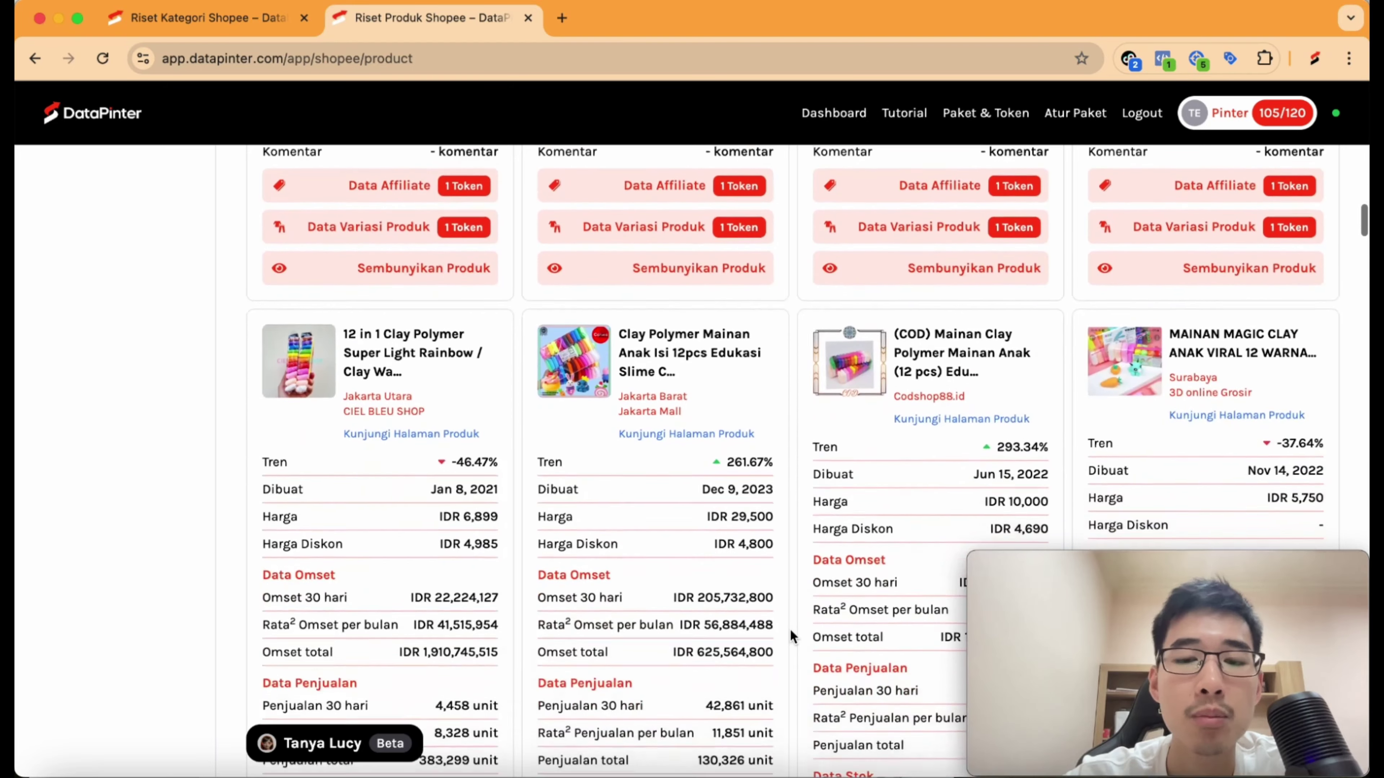
scroll(790, 632, down, 11)
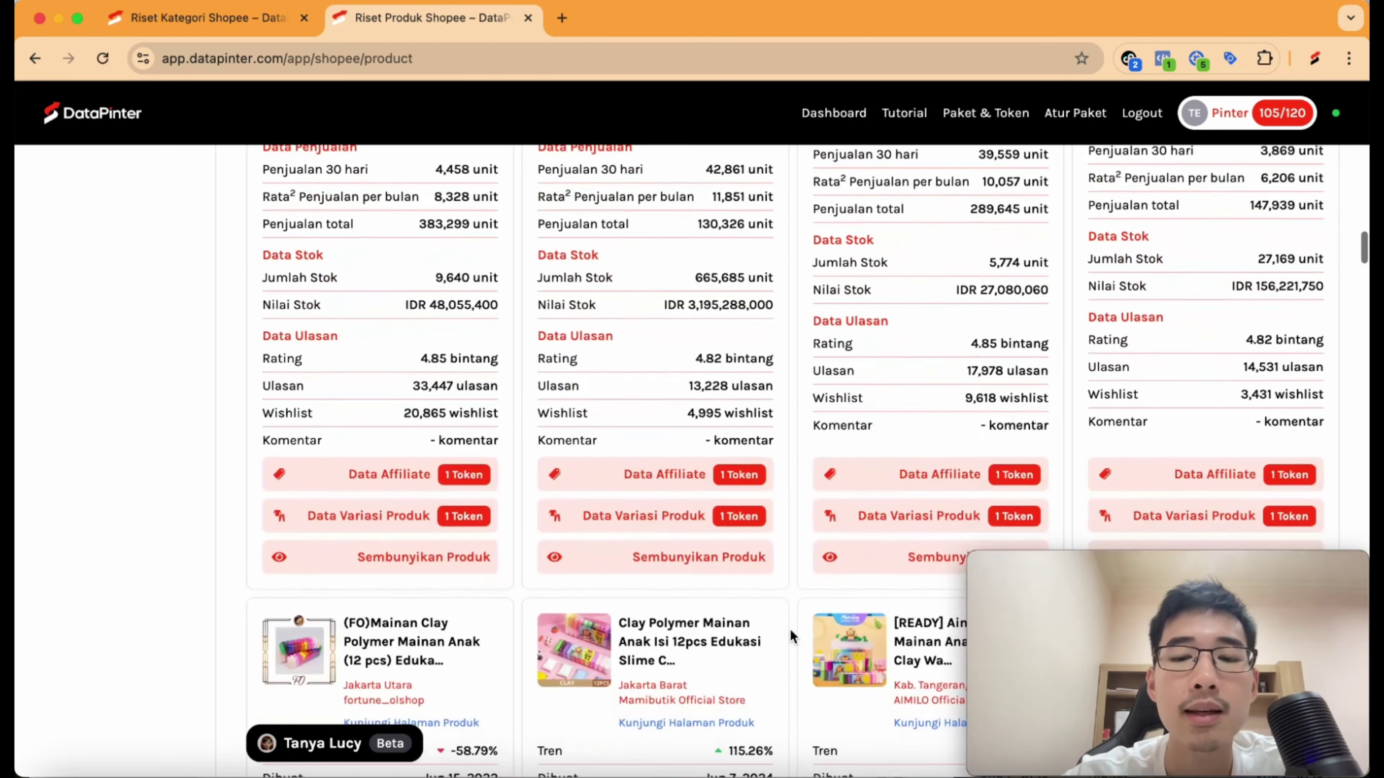
scroll(790, 634, down, 1)
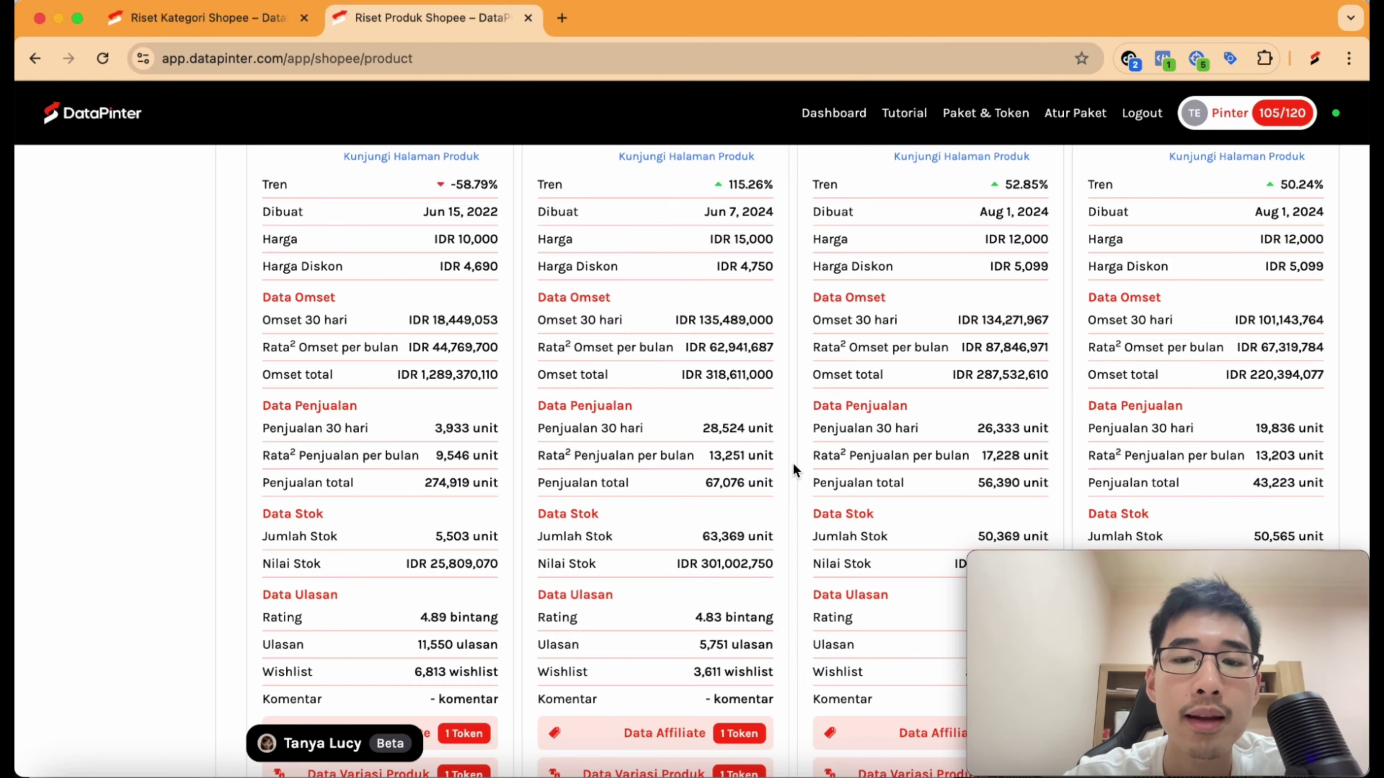
scroll(792, 463, down, 20)
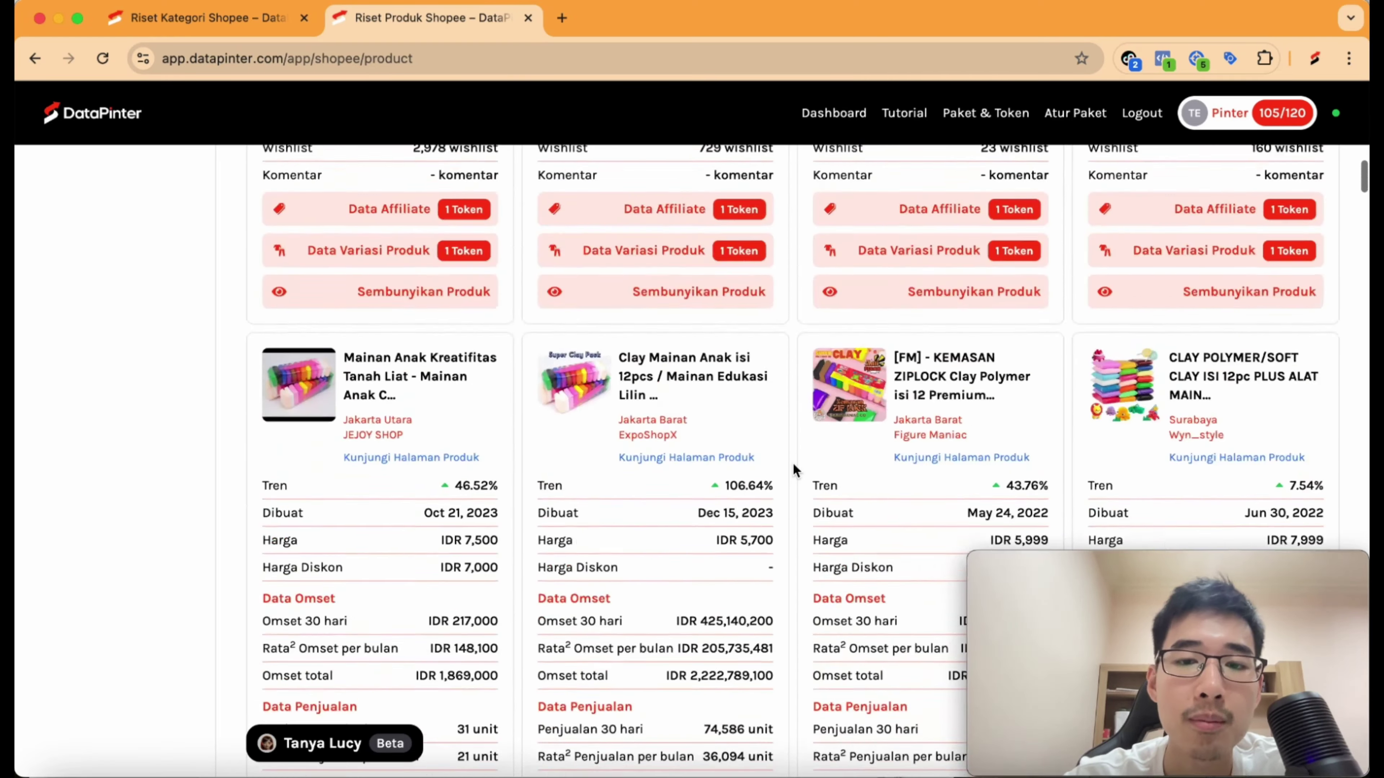
scroll(793, 463, up, 20)
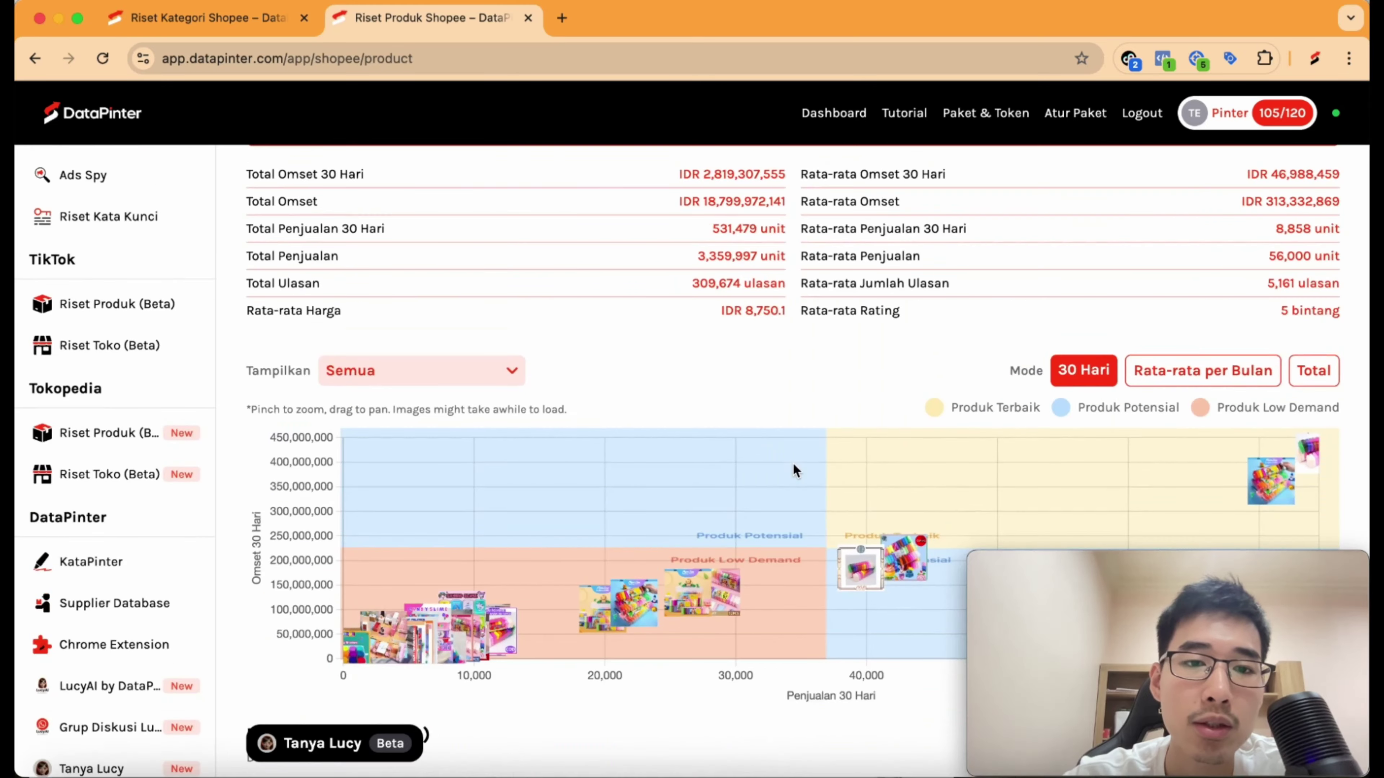
Step: Check the review count of the Aimilo Clay Mainan Anak product and open its Shopee product page
scroll(778, 760, down, 20)
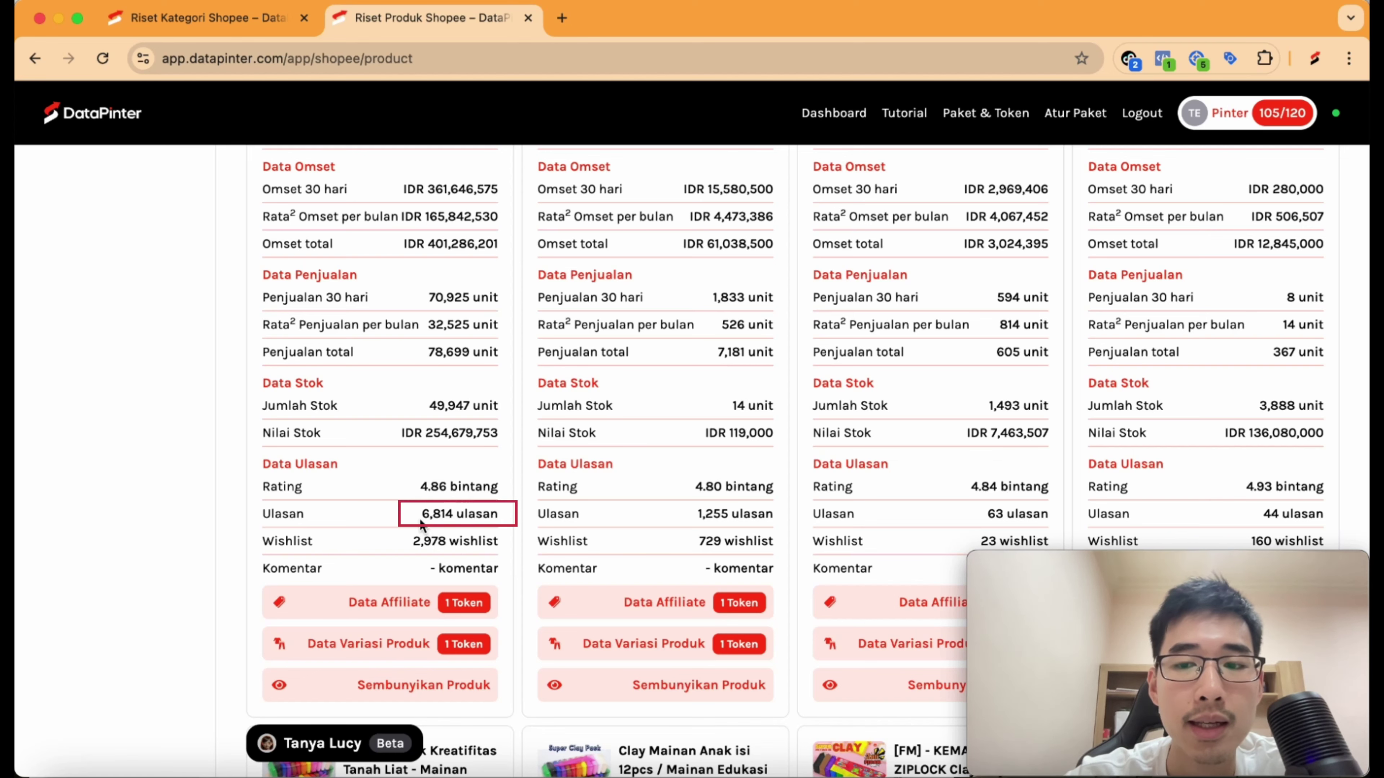
drag(420, 520, 514, 517)
click(515, 517)
scroll(515, 490, up, 1)
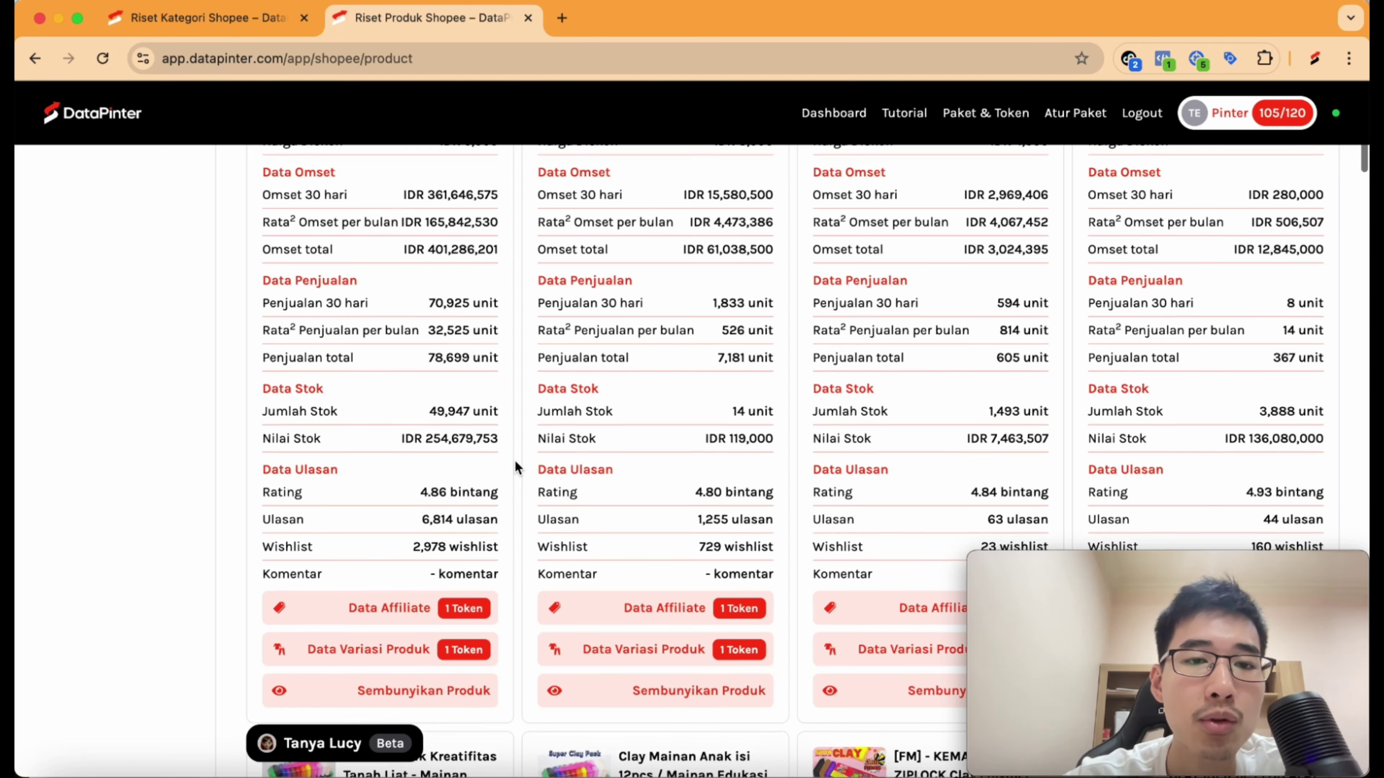
scroll(515, 466, up, 10)
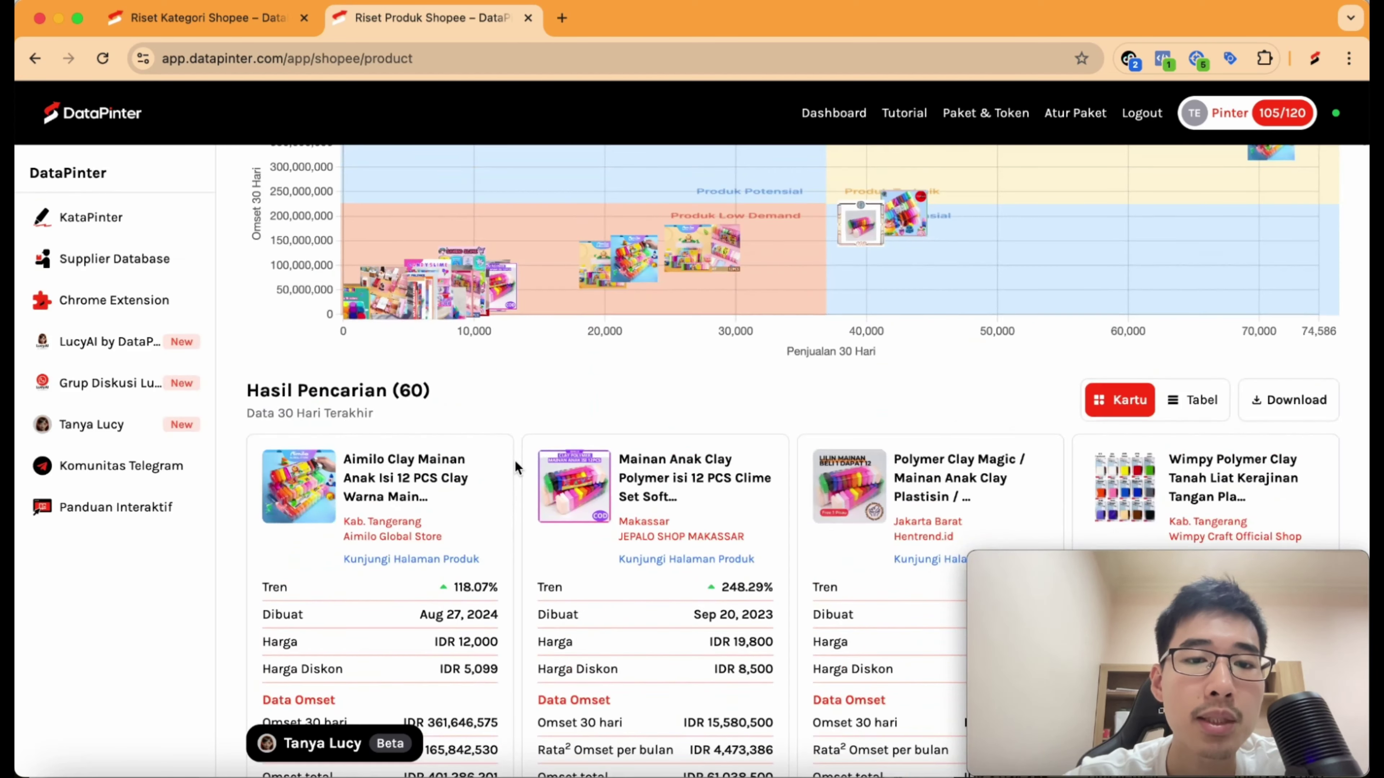
click(424, 562)
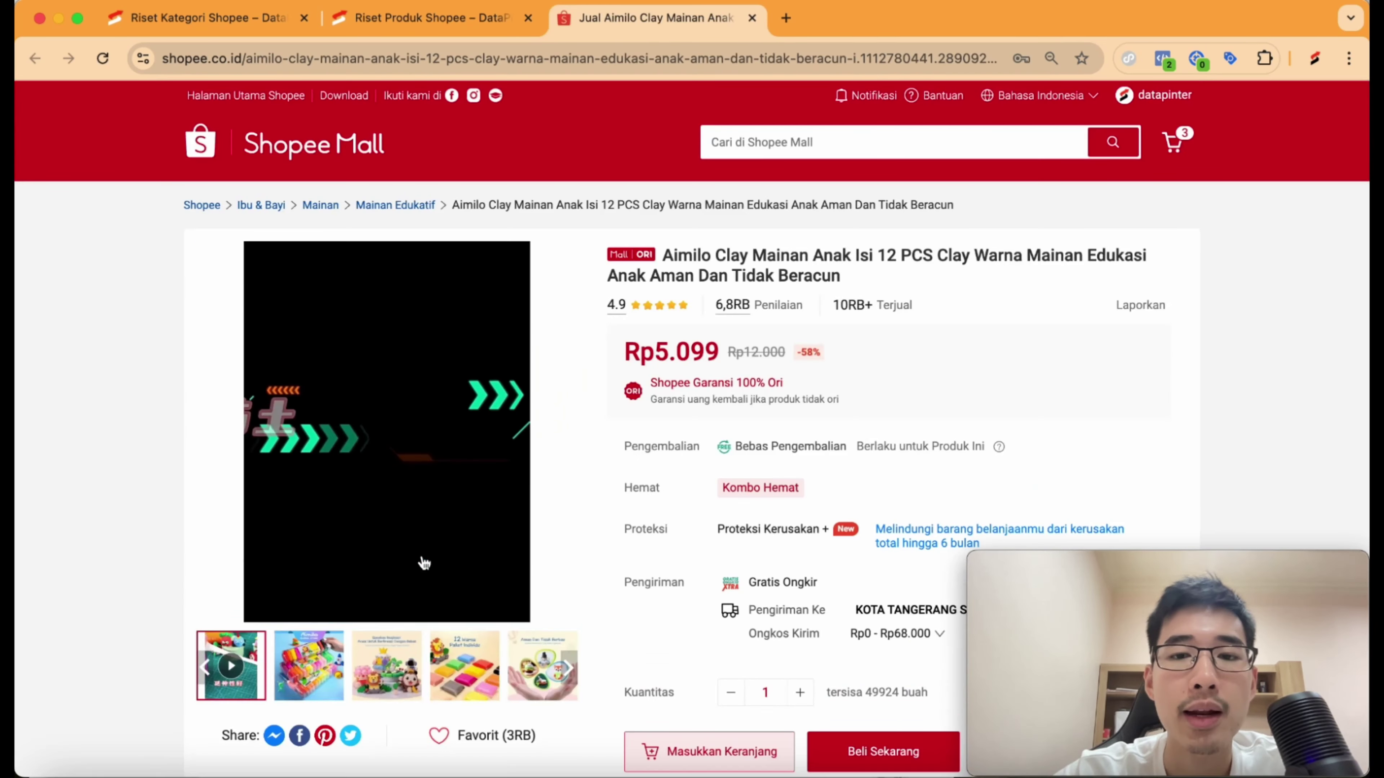
Step: Filter the Aimilo clay's Penilaian Produk section to show only the 3 Bintang reviews
scroll(708, 387, down, 9)
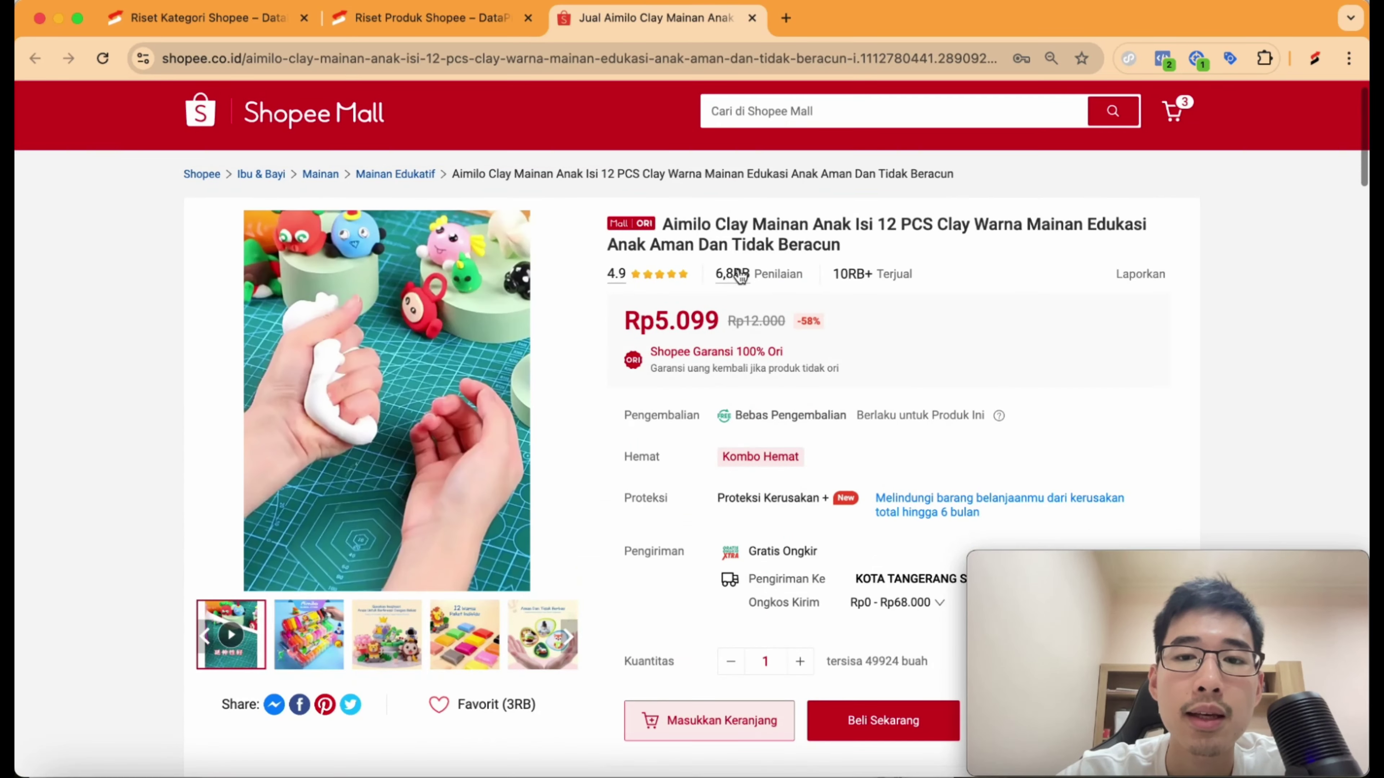
scroll(729, 278, down, 20)
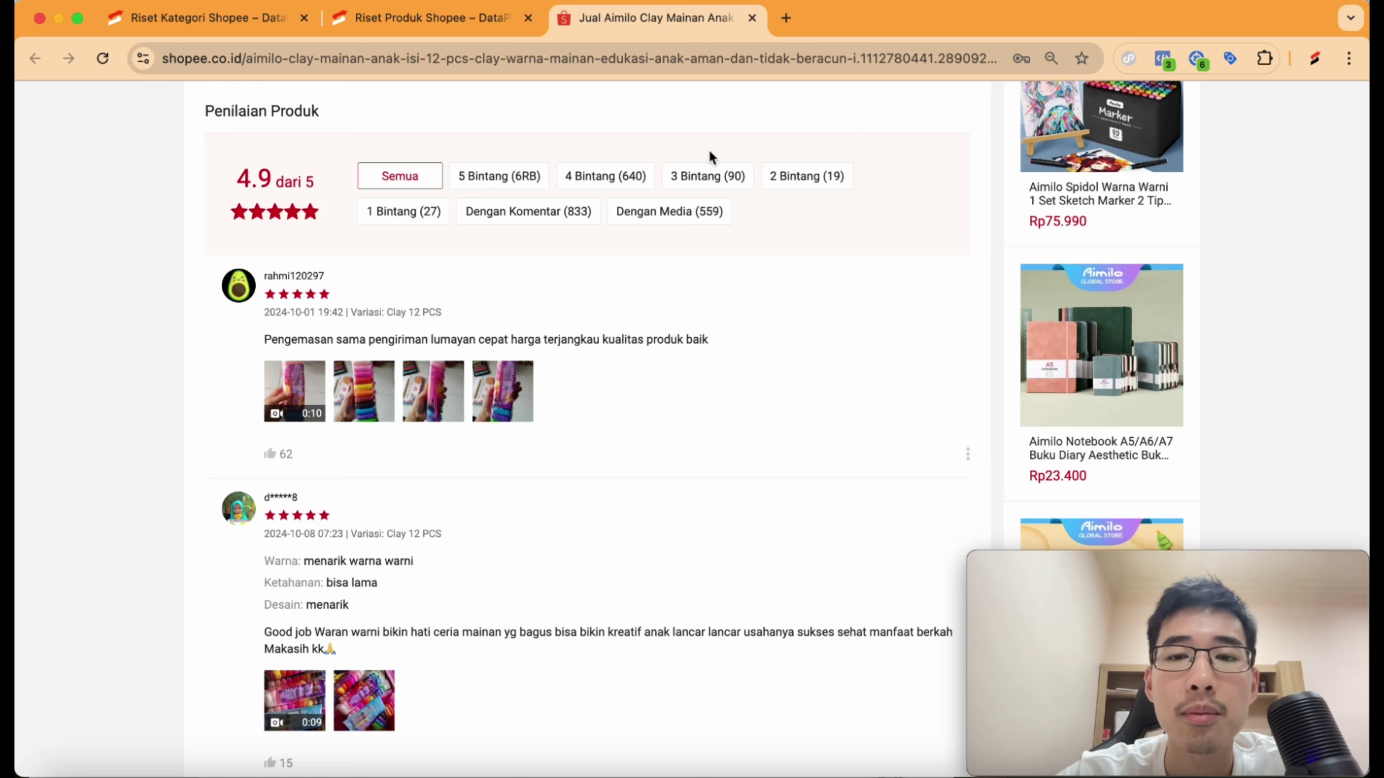
click(703, 174)
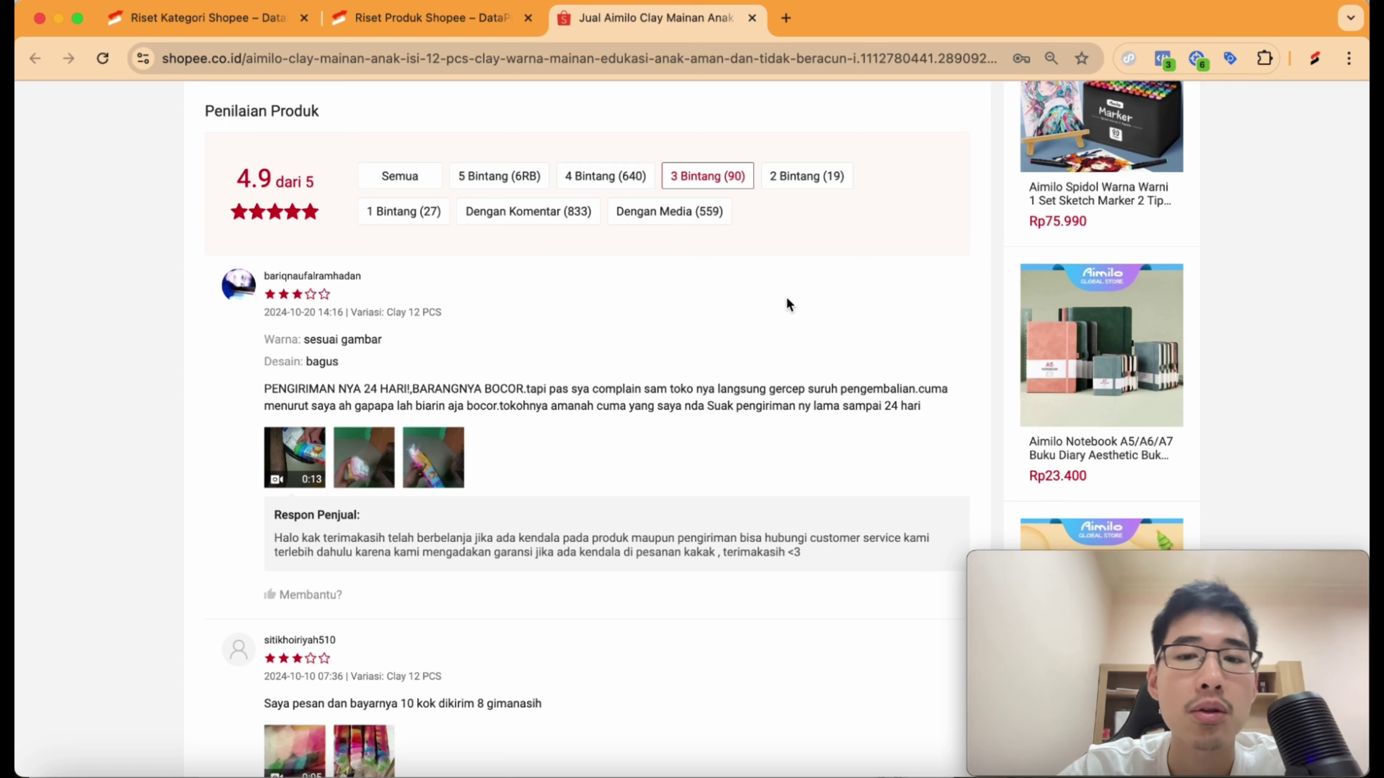
Step: Read the 3-star reviews of the Aimilo clay for buyer complaints about delivery, quantity, packaging and product quality
scroll(786, 298, down, 1)
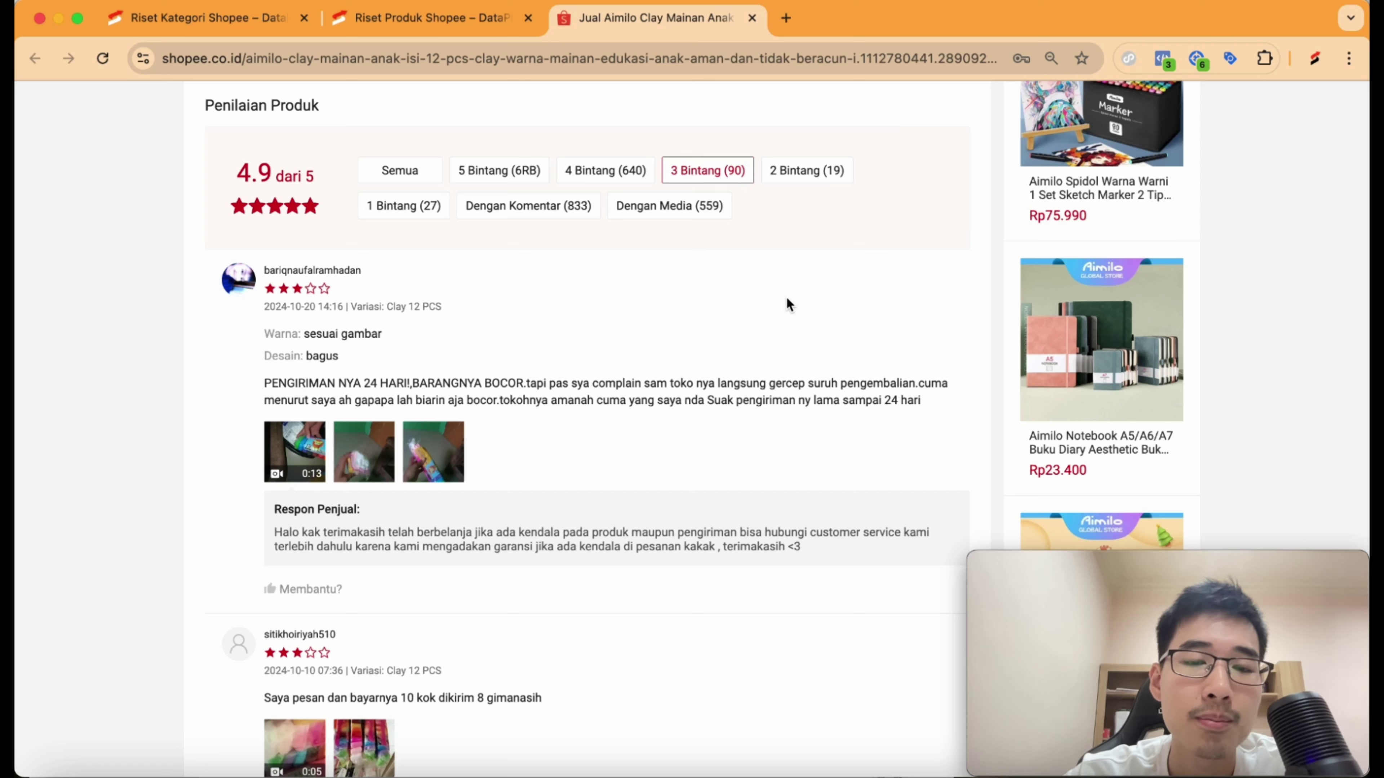
scroll(730, 383, down, 3)
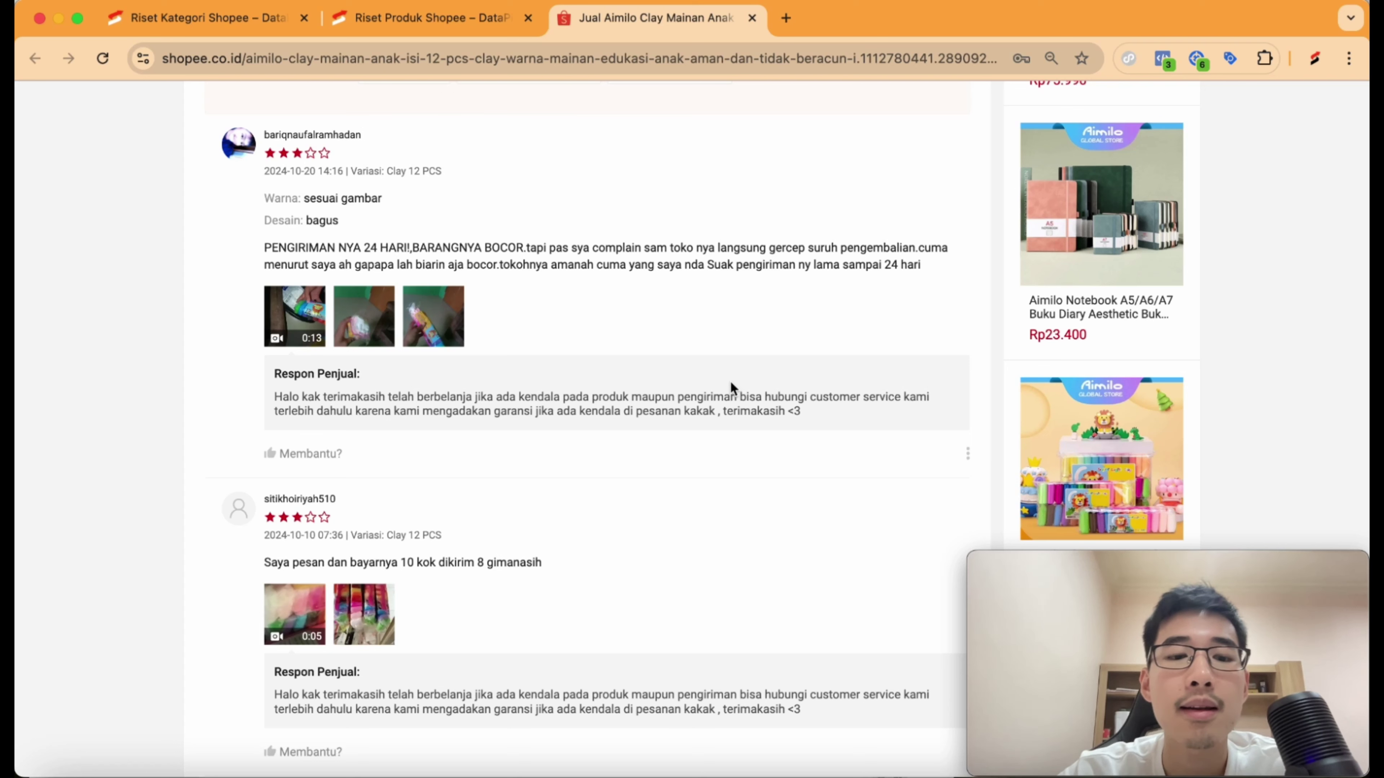
scroll(729, 380, down, 2)
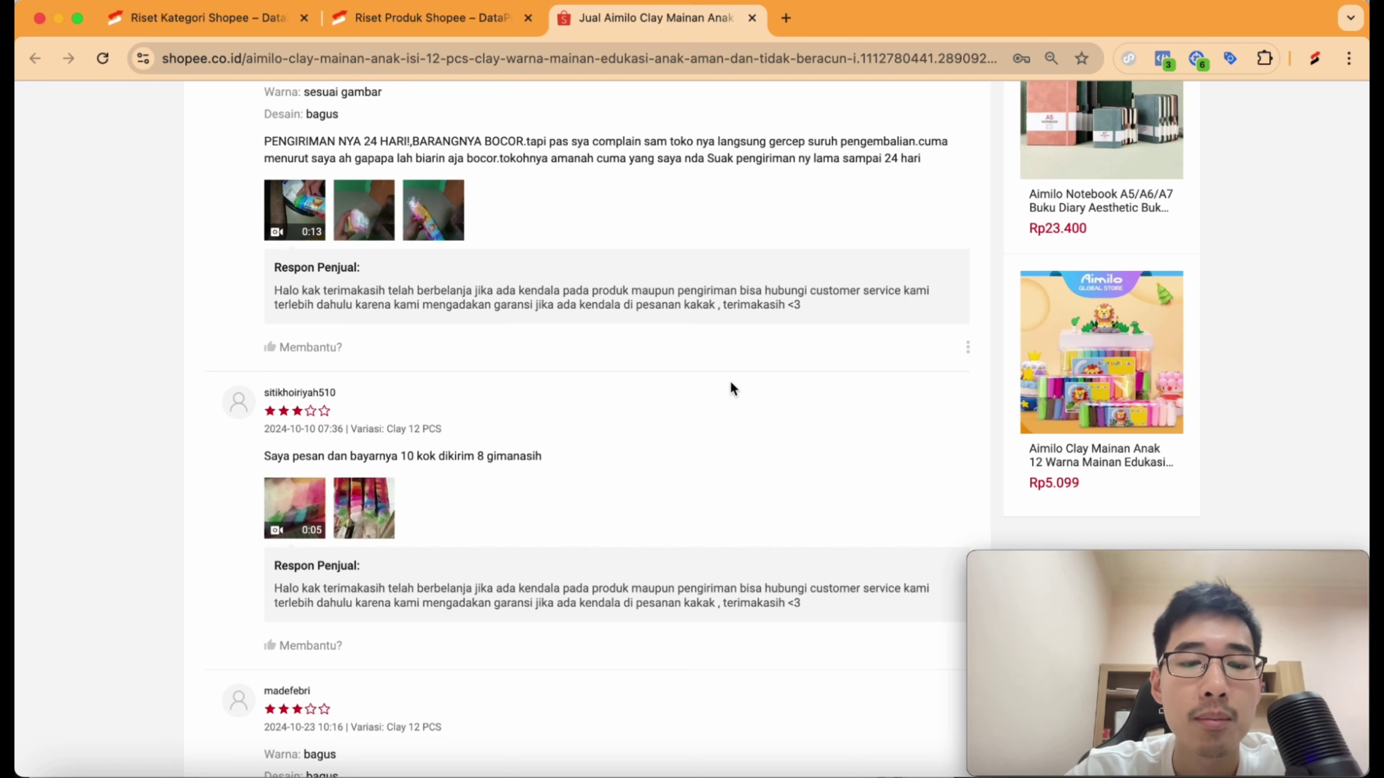
scroll(729, 390, down, 6)
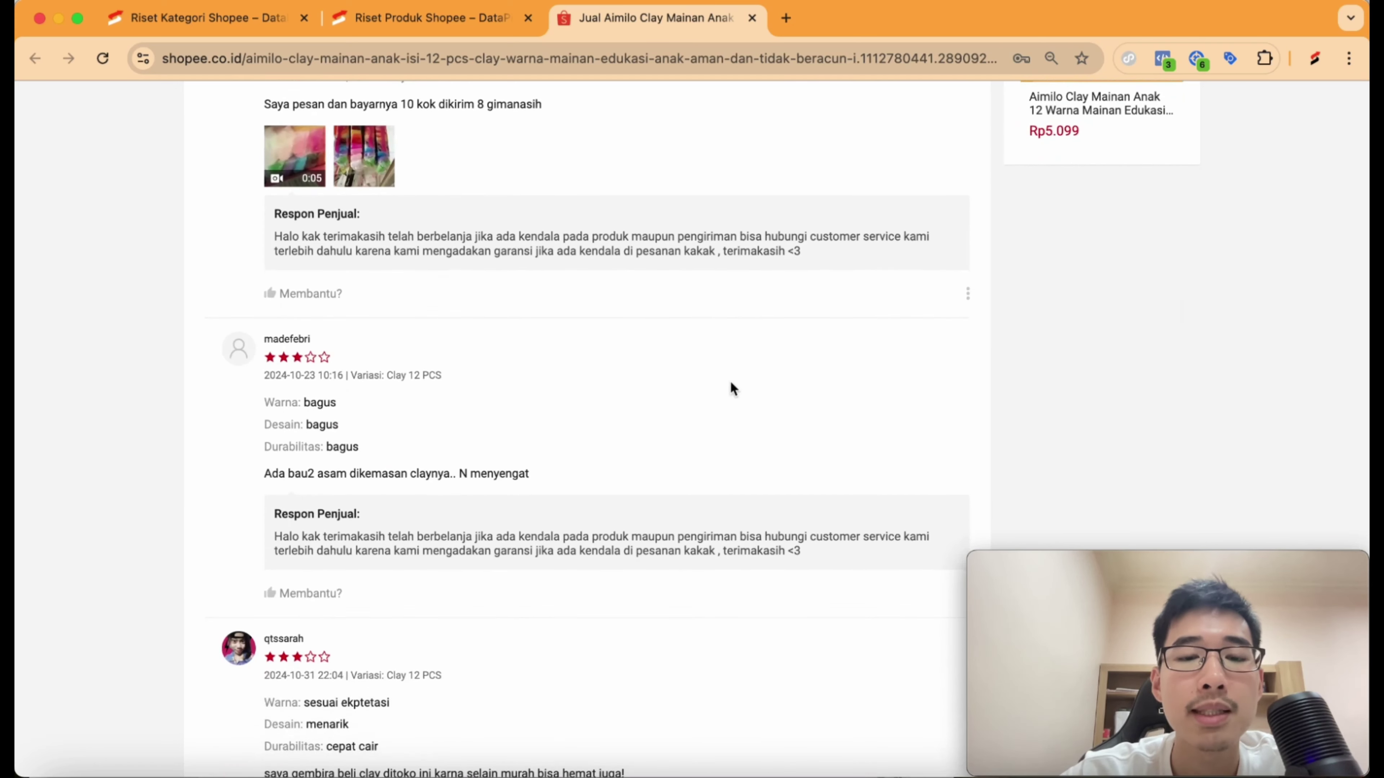
scroll(731, 388, down, 5)
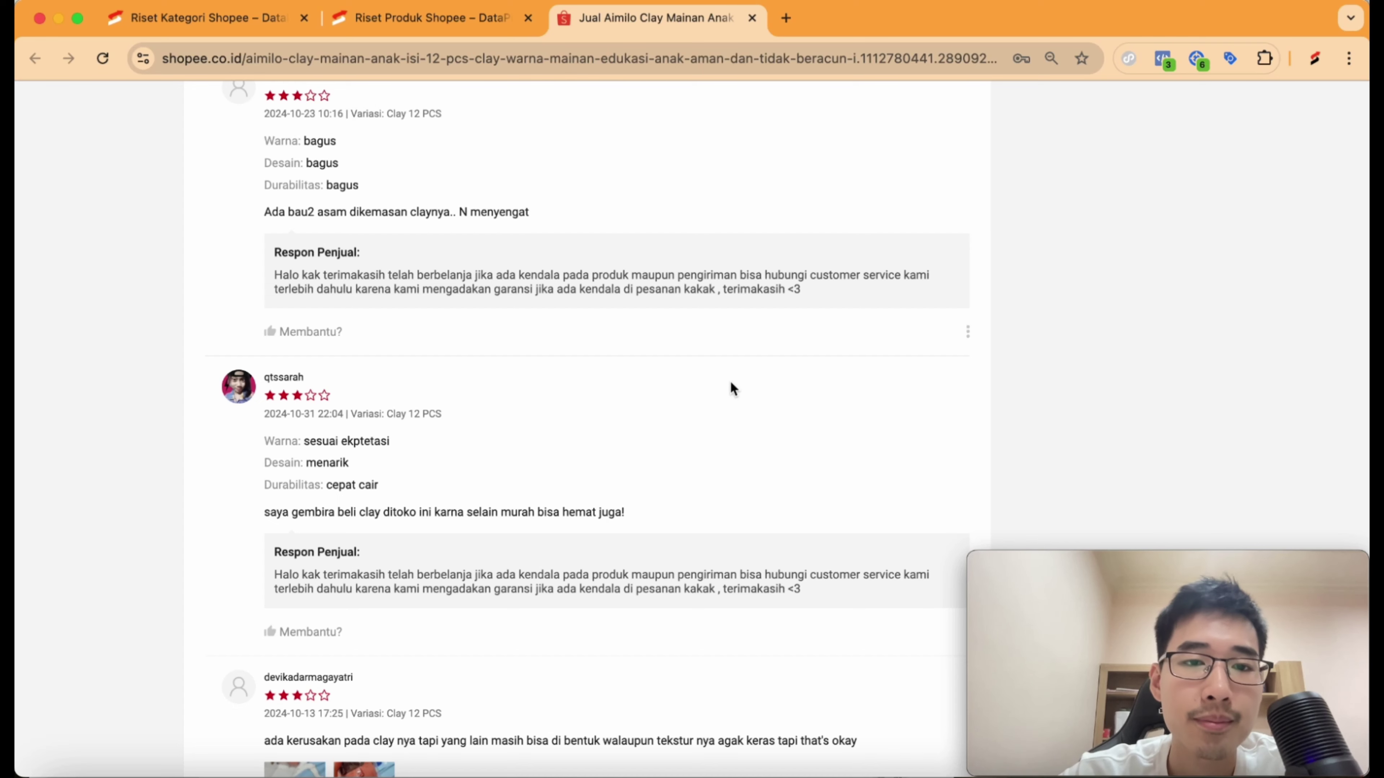
scroll(729, 389, up, 1)
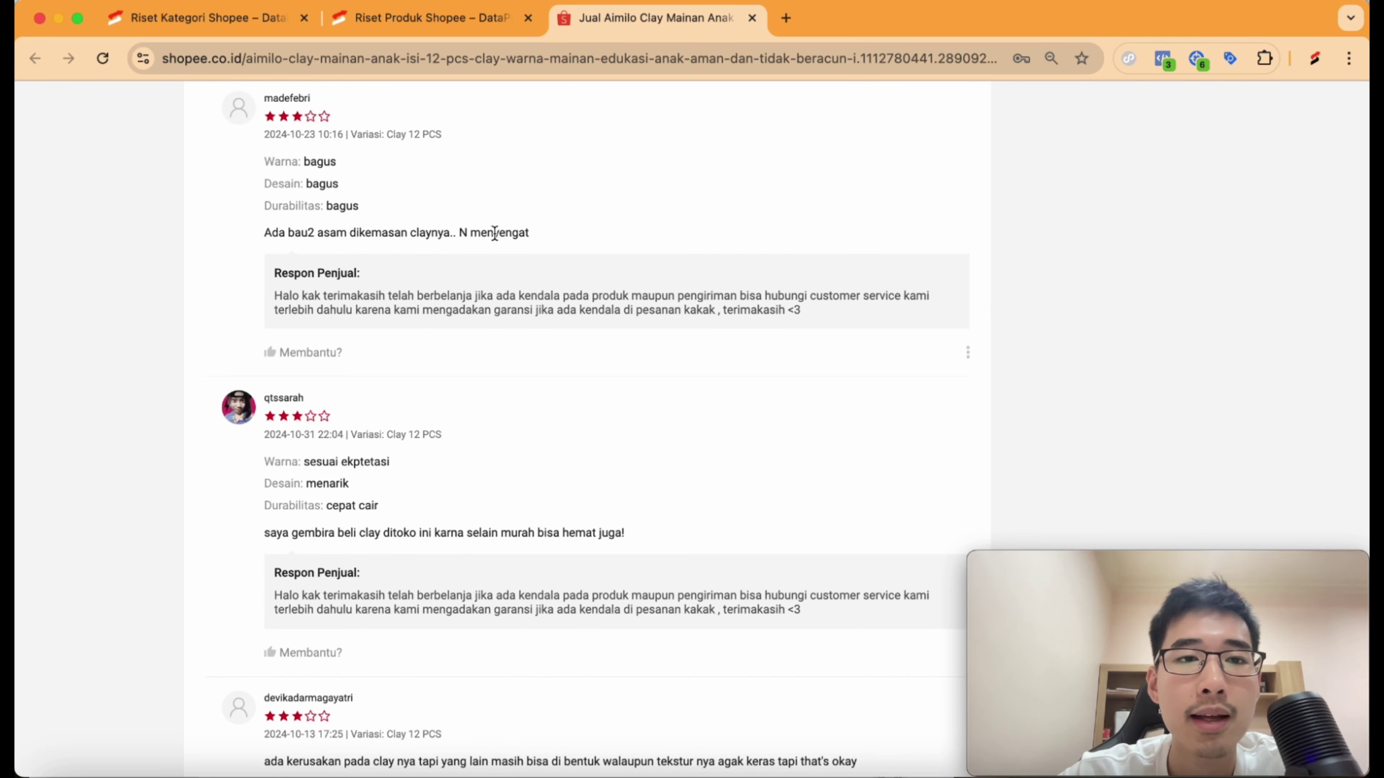
scroll(496, 239, up, 1)
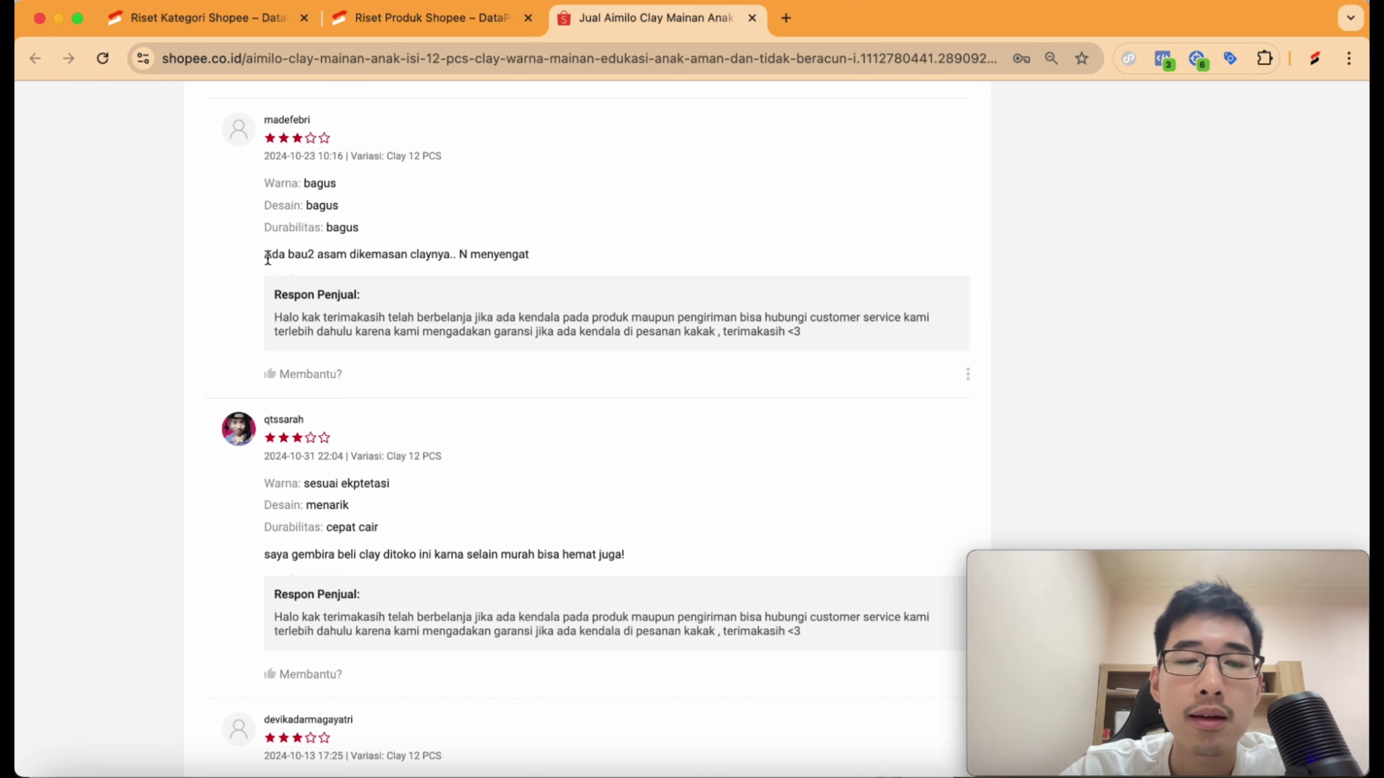
Step: View the second product photo, showing the stacked clay packs, enlarged in the gallery and close it
scroll(464, 265, up, 15)
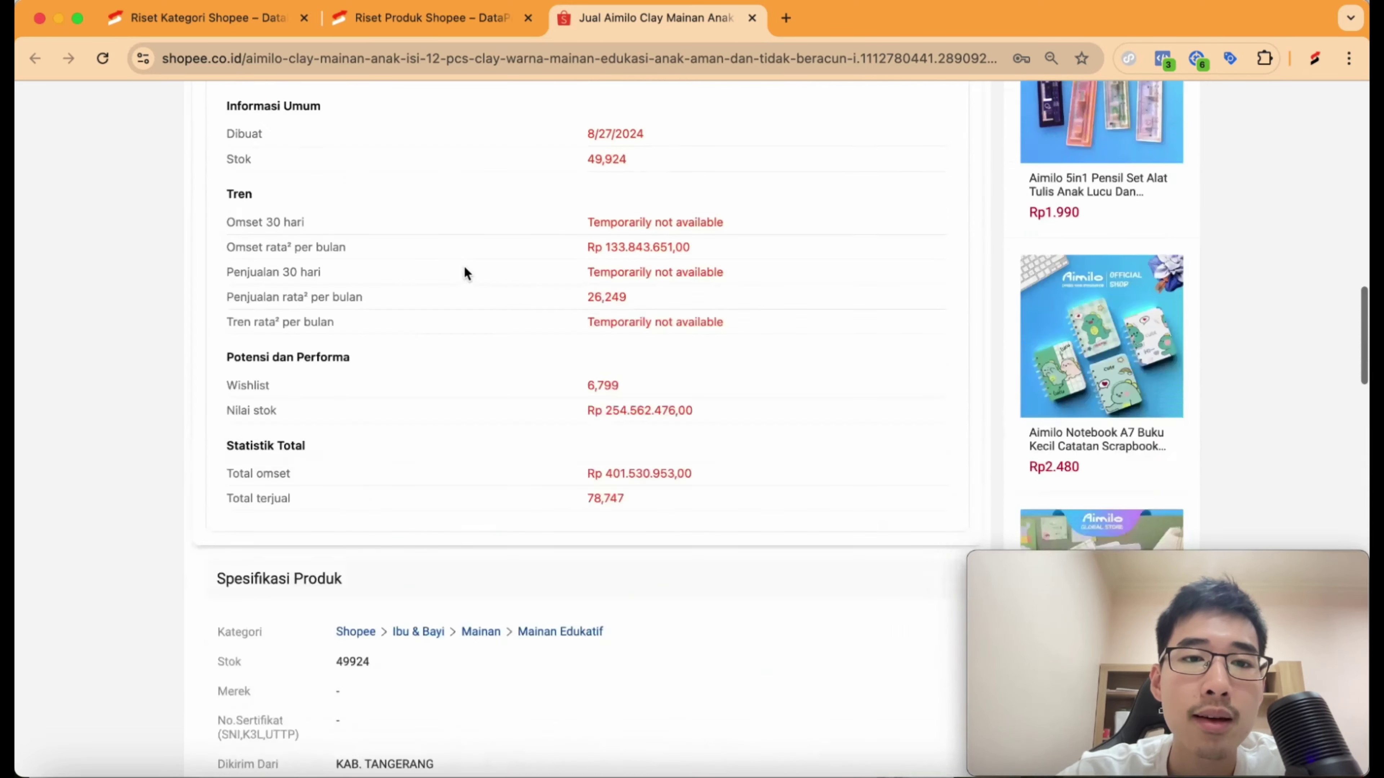
scroll(463, 267, up, 15)
click(326, 669)
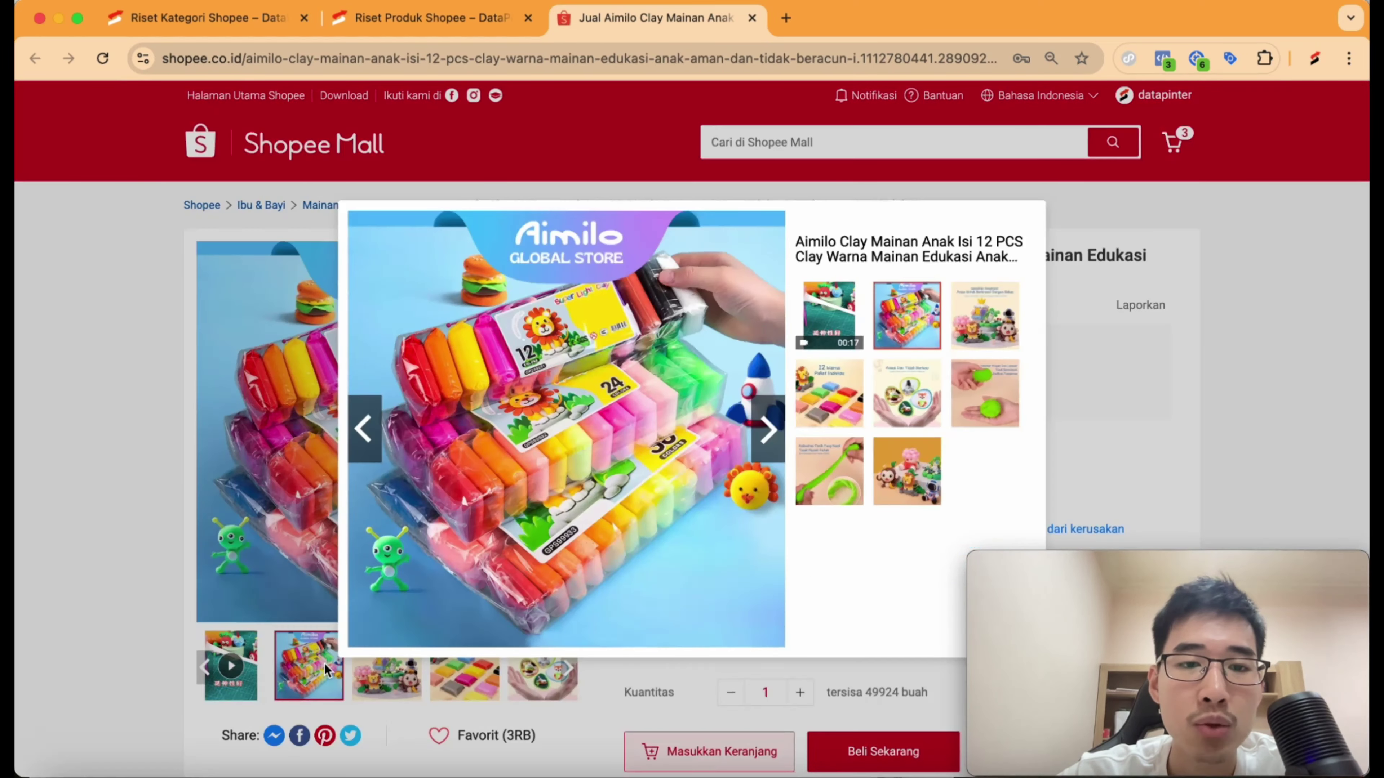
click(93, 640)
Step: Return to the 3-star reviews and highlight the comment "Ada bau2 asam dikemasan claynya.. N menyengat"
scroll(449, 605, down, 15)
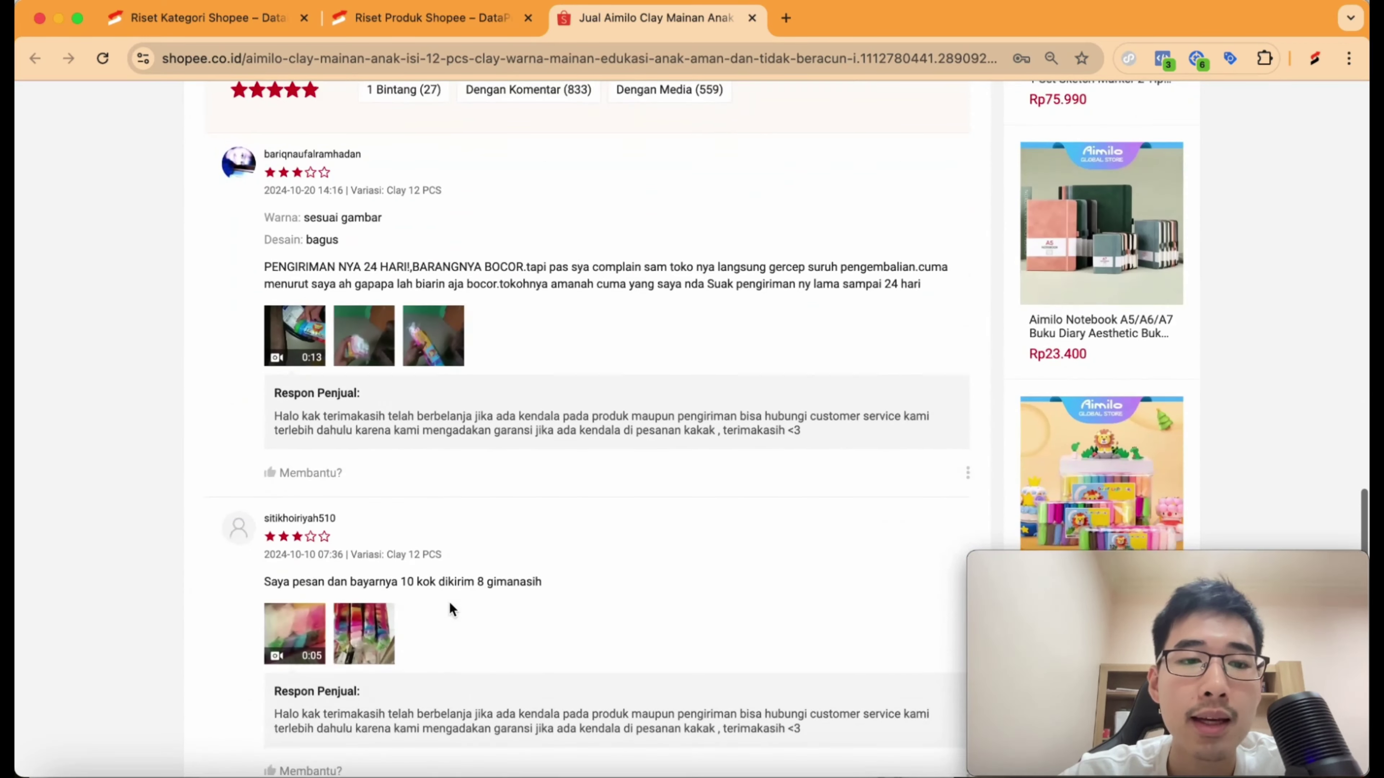
scroll(449, 601, down, 5)
scroll(296, 536, down, 5)
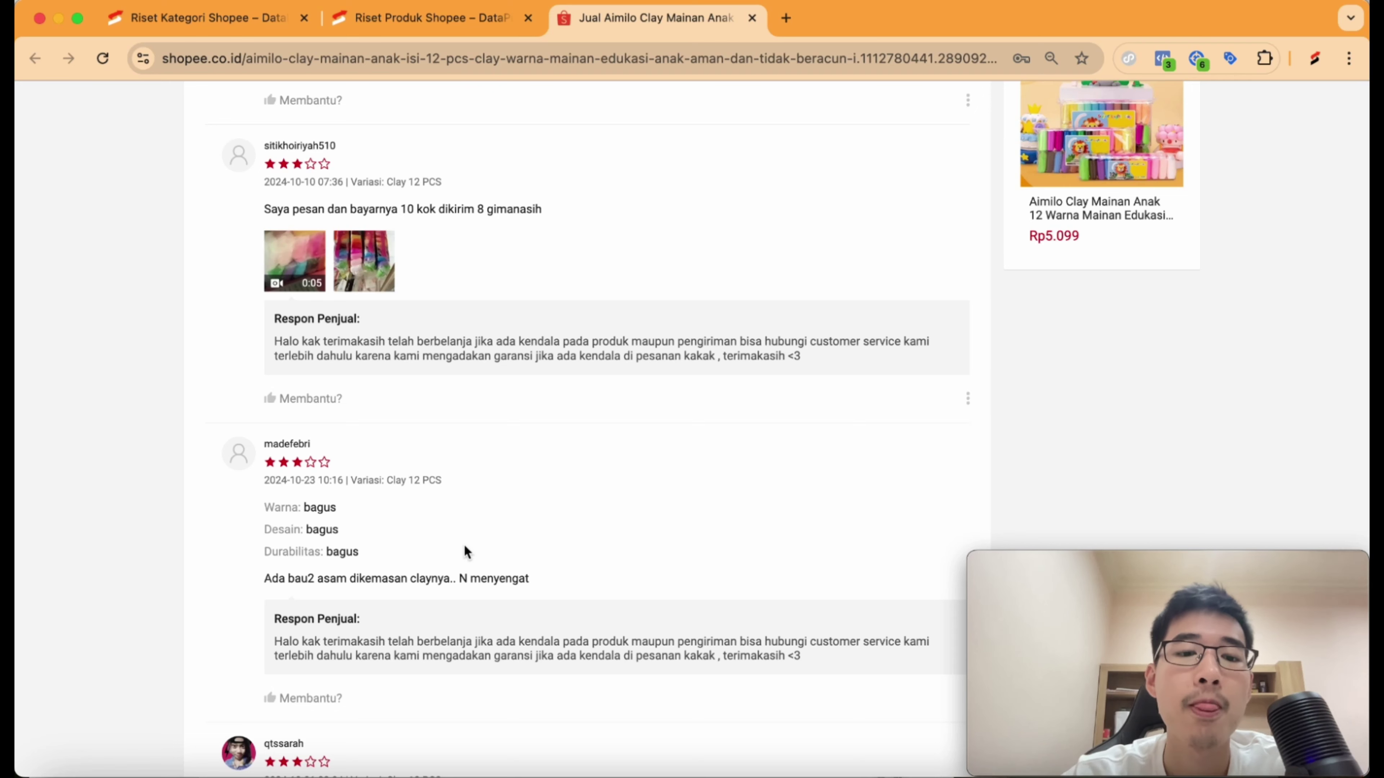
scroll(460, 574, down, 1)
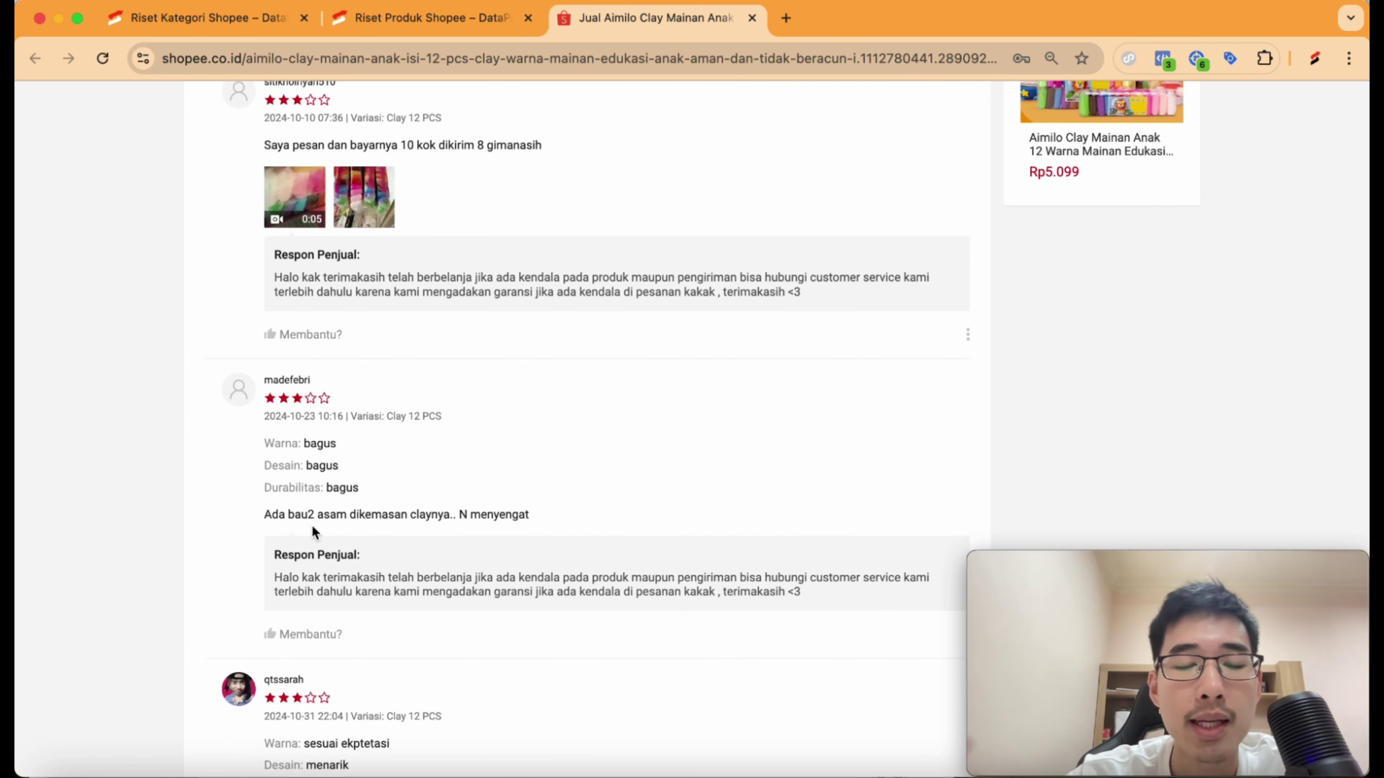
drag(264, 518, 608, 534)
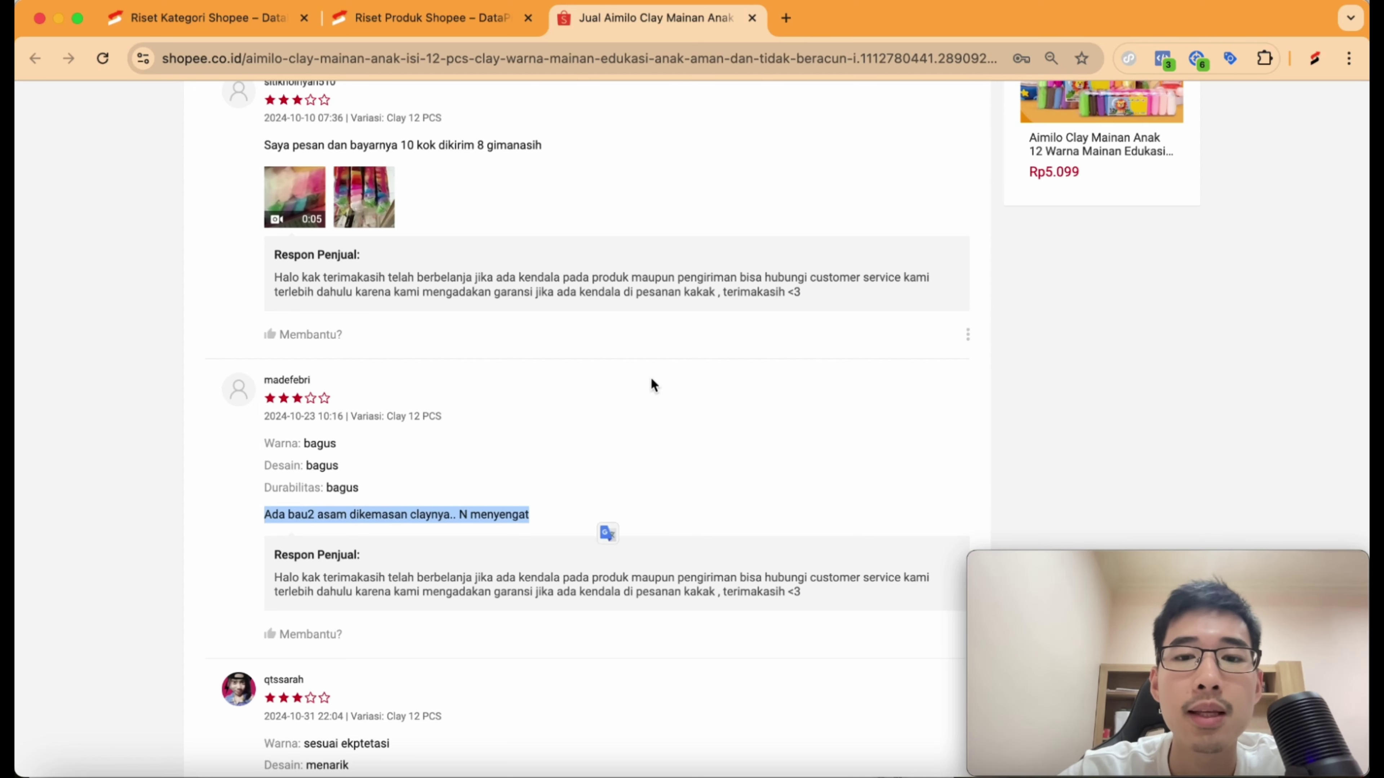